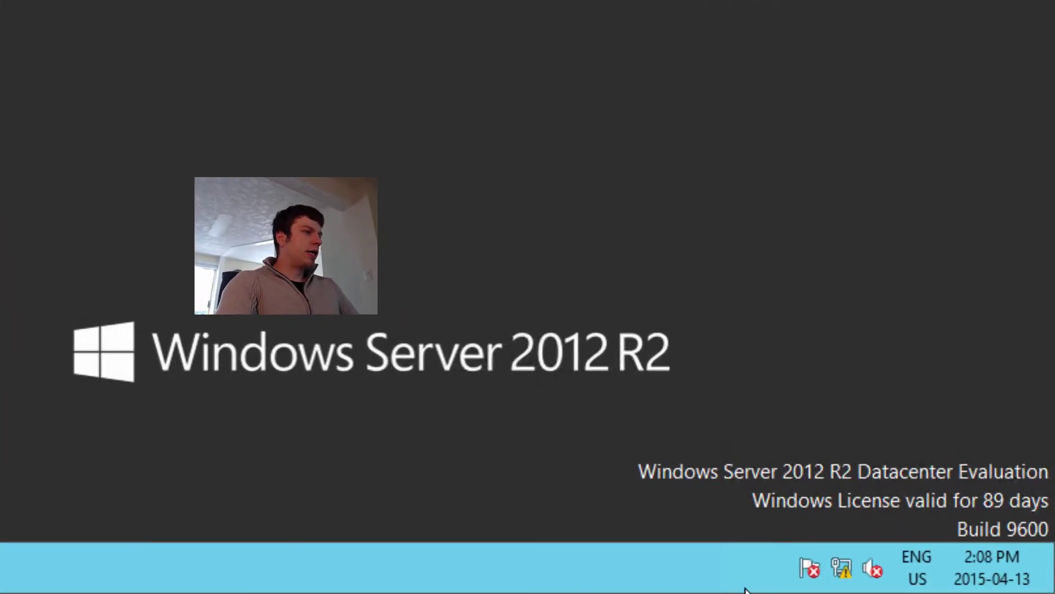
Open the network side panel from the corner of the remote server's taskbar
{"action": "left_click", "coordinate": [842, 568]}
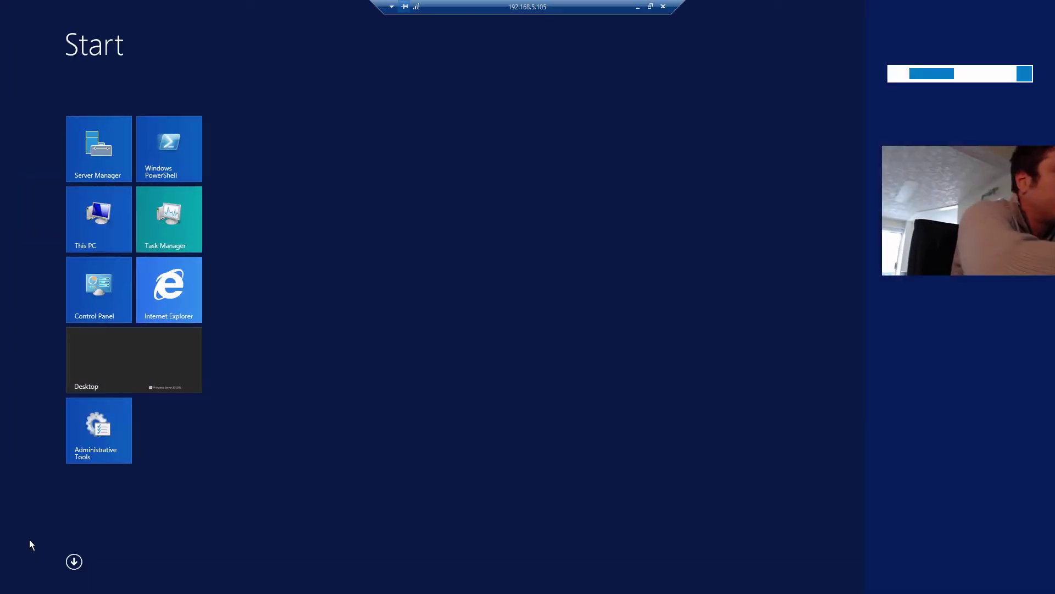
Search 'grou' and launch Group Policy Management from the results
{"action": "type", "text": "oup Policy Management"}
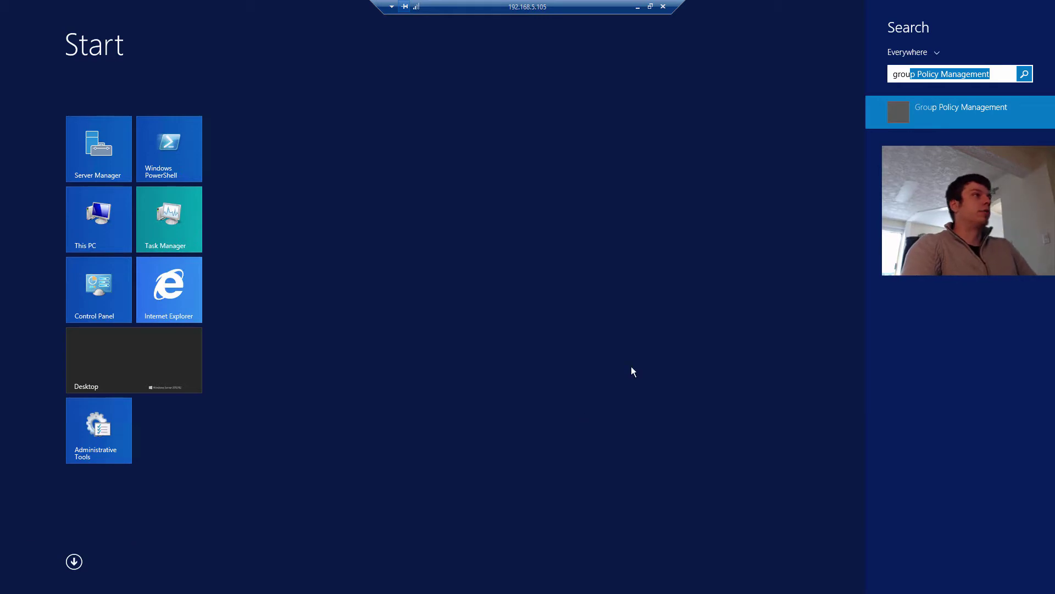
{"action": "left_click", "coordinate": [948, 107]}
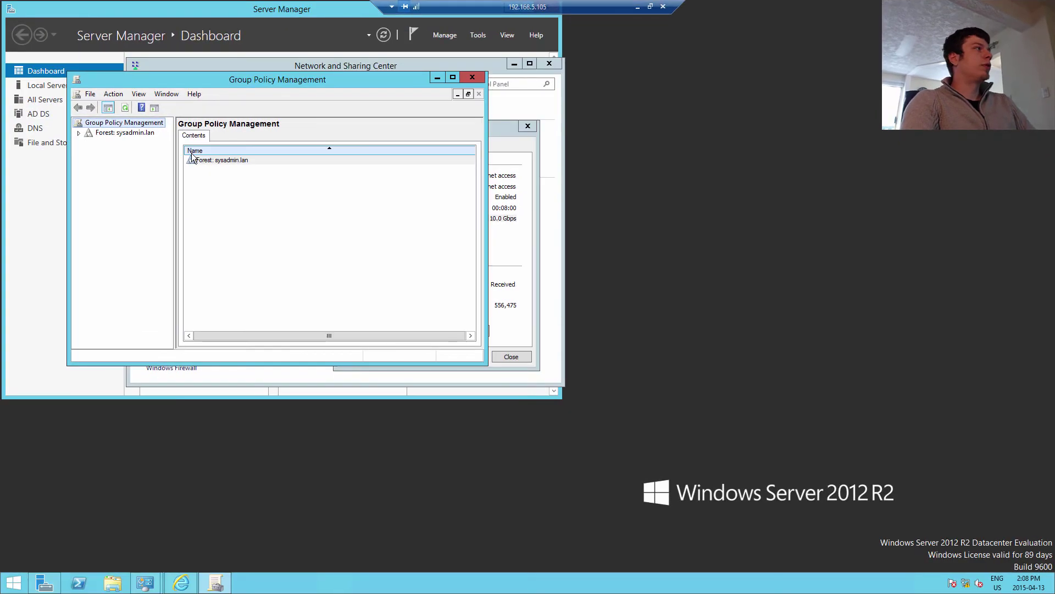
Expand Forest, Domains, sysadmin.lan and Master, with the window maximized and tree pane widened
{"action": "left_click", "coordinate": [78, 133]}
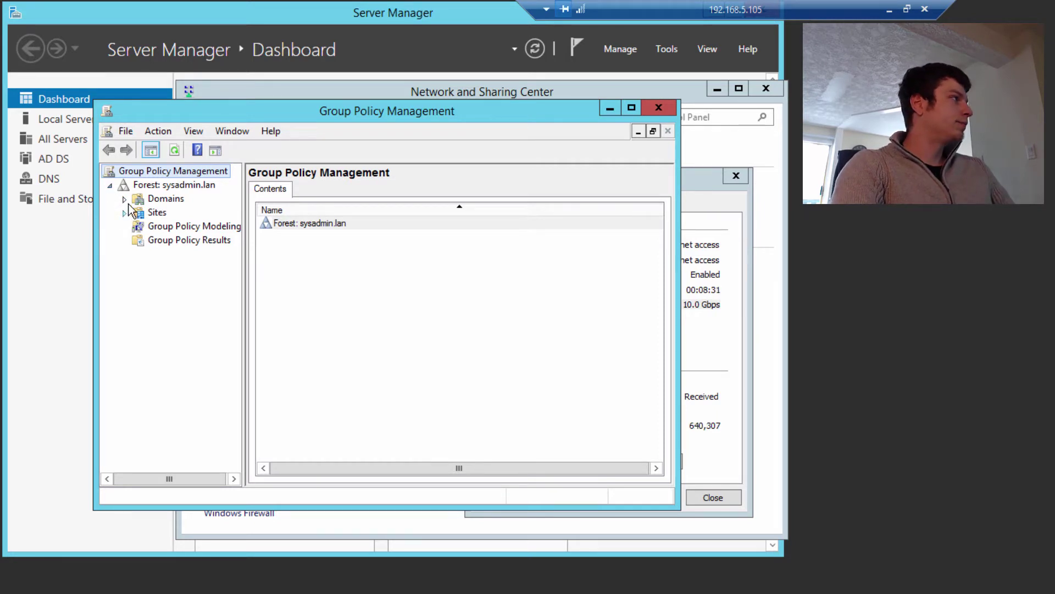
{"action": "left_click", "coordinate": [124, 199]}
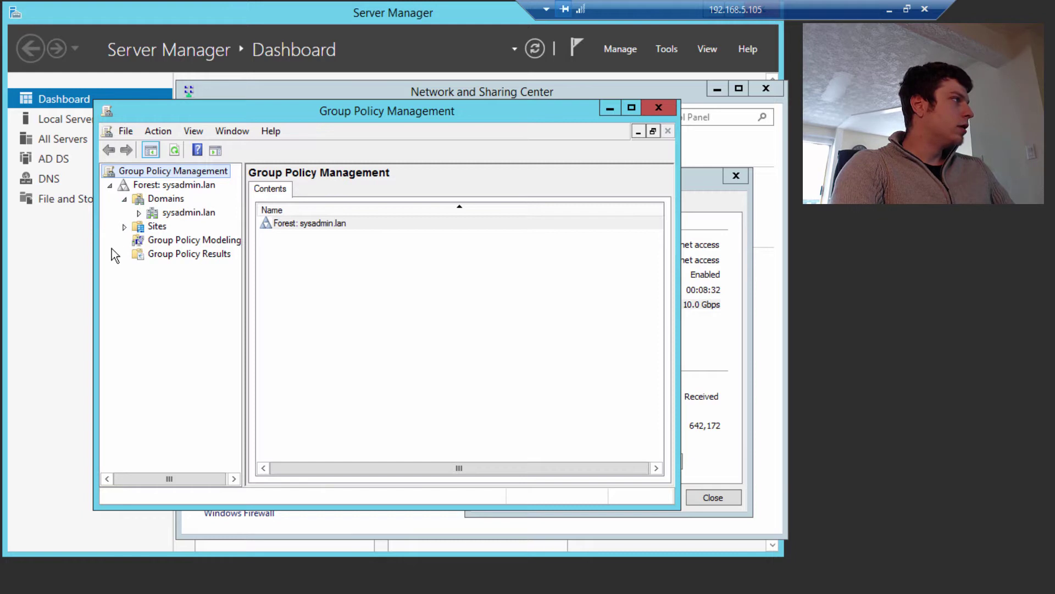
{"action": "left_click", "coordinate": [139, 213]}
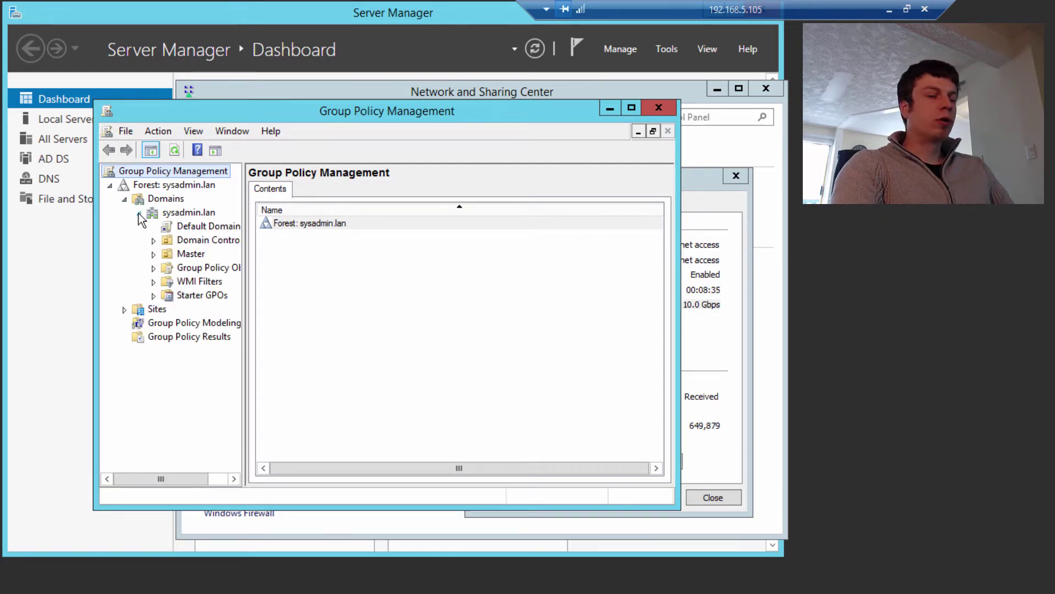
{"action": "left_click", "coordinate": [630, 110]}
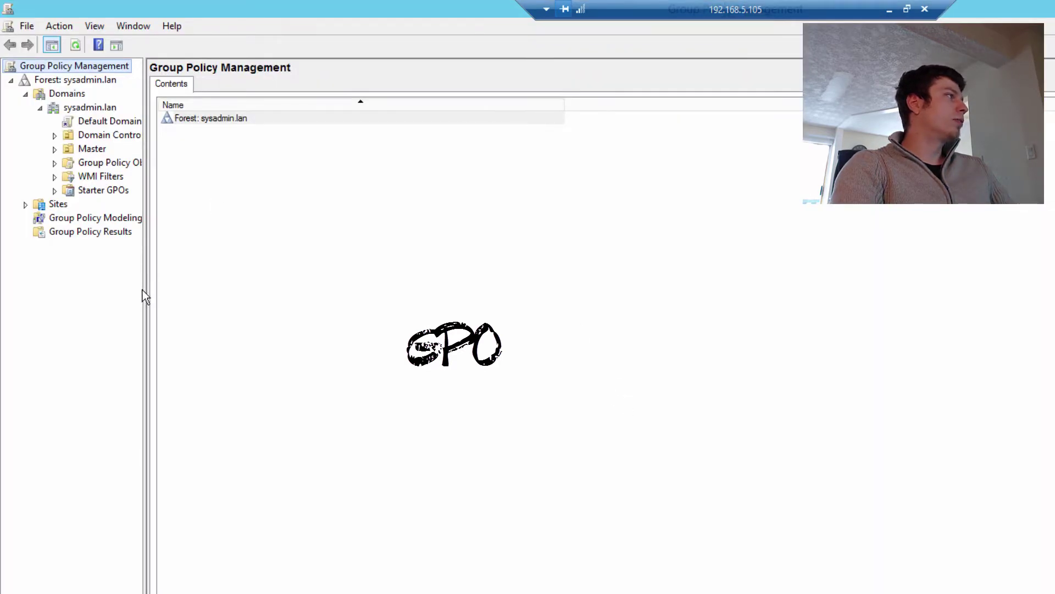
{"action": "left_click_drag", "start_coordinate": [143, 292], "coordinate": [280, 316]}
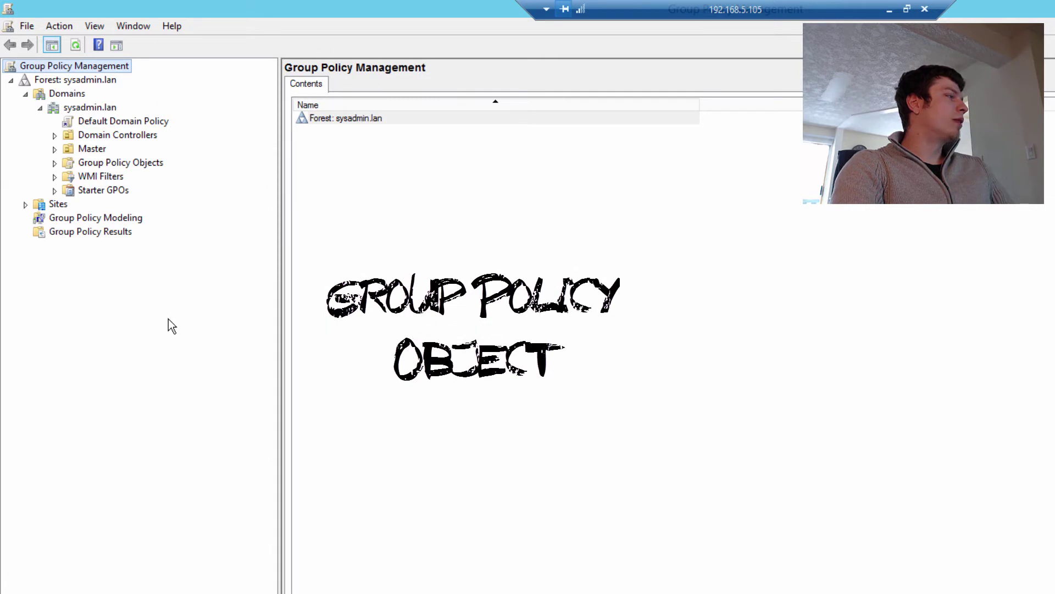
{"action": "left_click", "coordinate": [54, 149]}
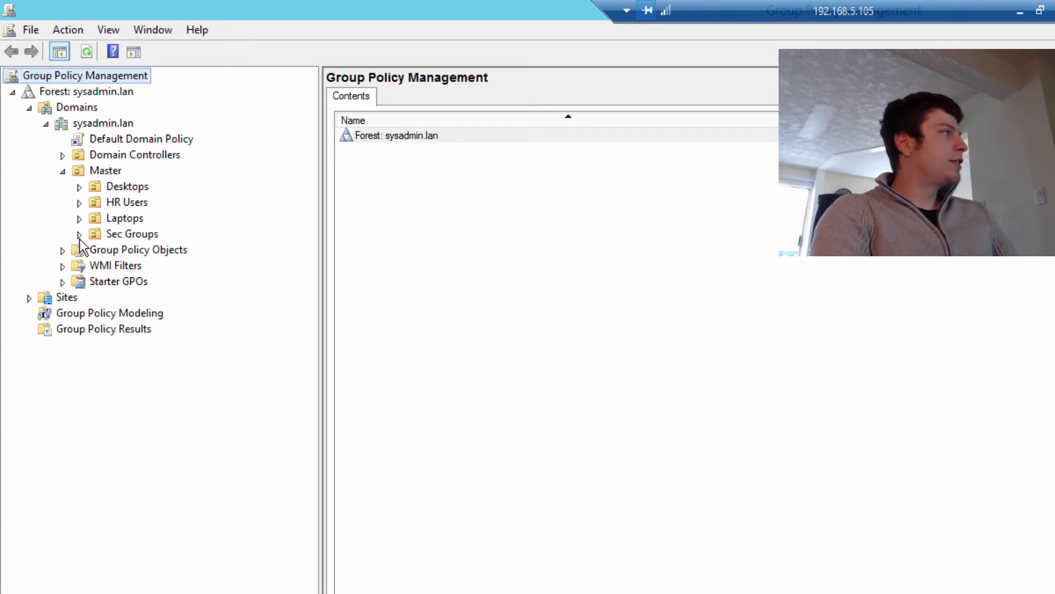
Check the linked GPOs of Sec Groups and HR Users, and expand Domain Controllers
{"action": "left_click", "coordinate": [127, 235]}
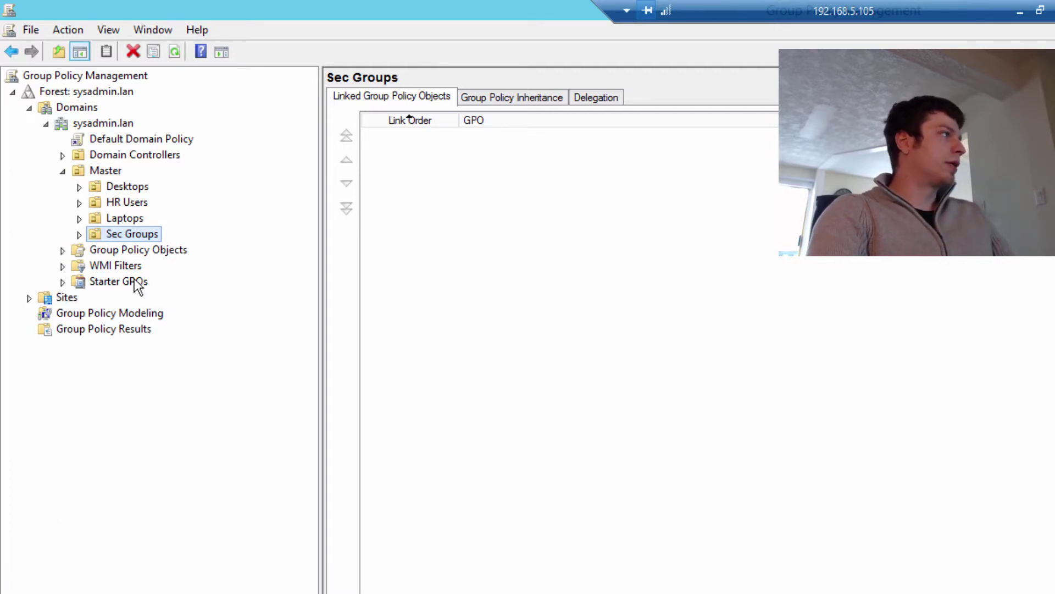
{"action": "left_click", "coordinate": [129, 203]}
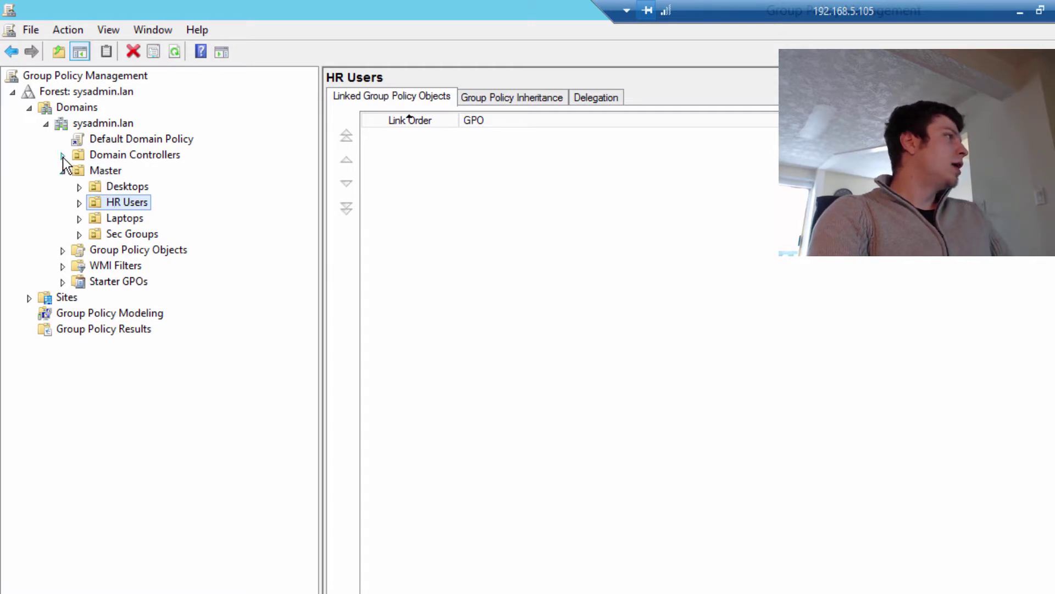
{"action": "left_click", "coordinate": [62, 156]}
{"action": "left_click", "coordinate": [61, 187]}
{"action": "left_click", "coordinate": [60, 187]}
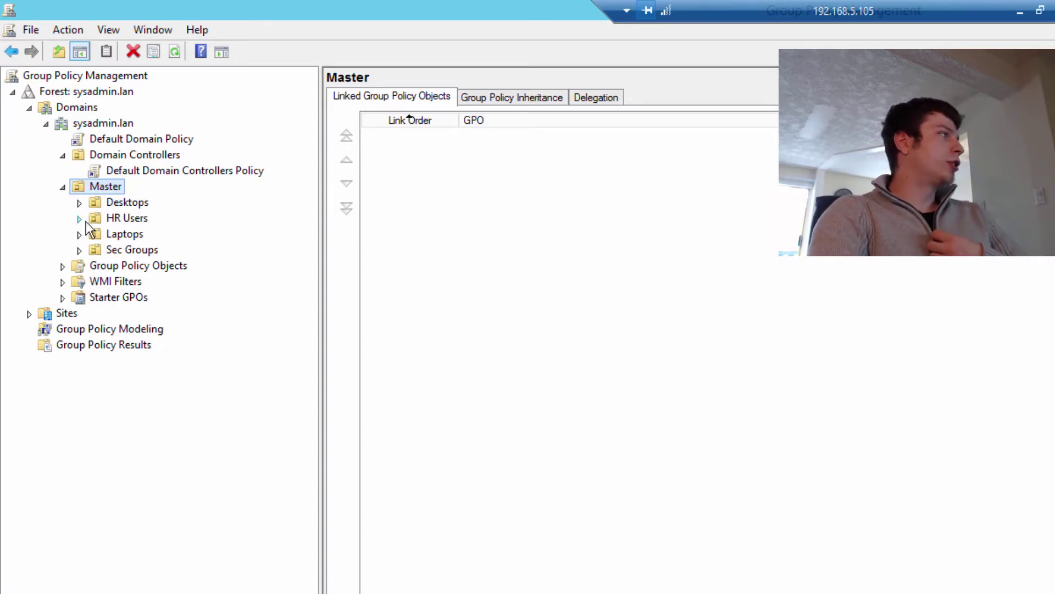
{"action": "left_click", "coordinate": [111, 218]}
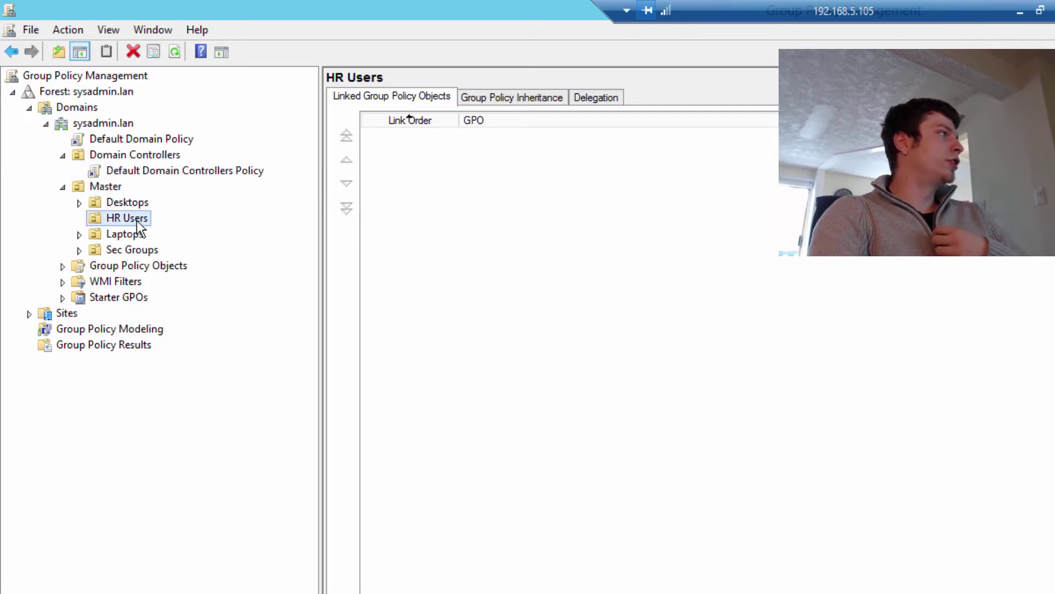
Create a new GPO named 'Link to ou' linked to the HR Users OU
{"action": "right_click", "coordinate": [136, 220]}
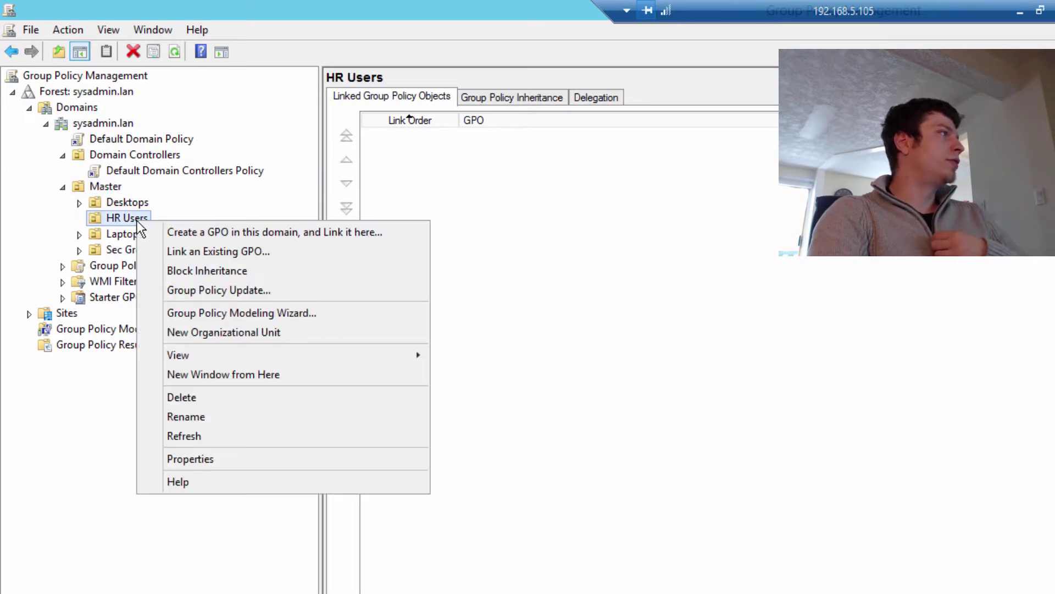
{"action": "left_click", "coordinate": [222, 233]}
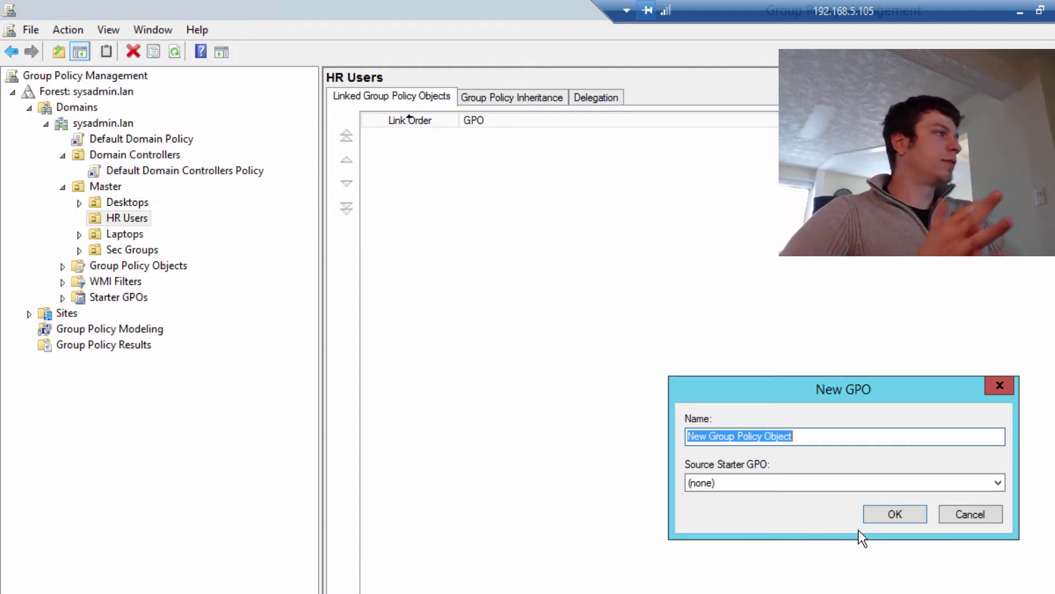
{"action": "type", "text": "Link"}
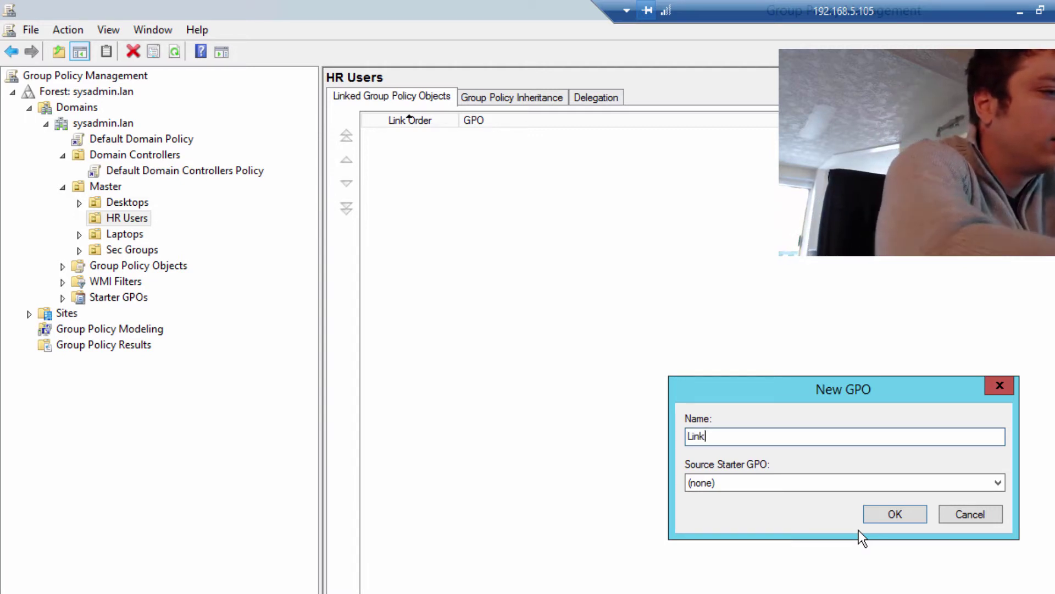
{"action": "type", "text": " to ou"}
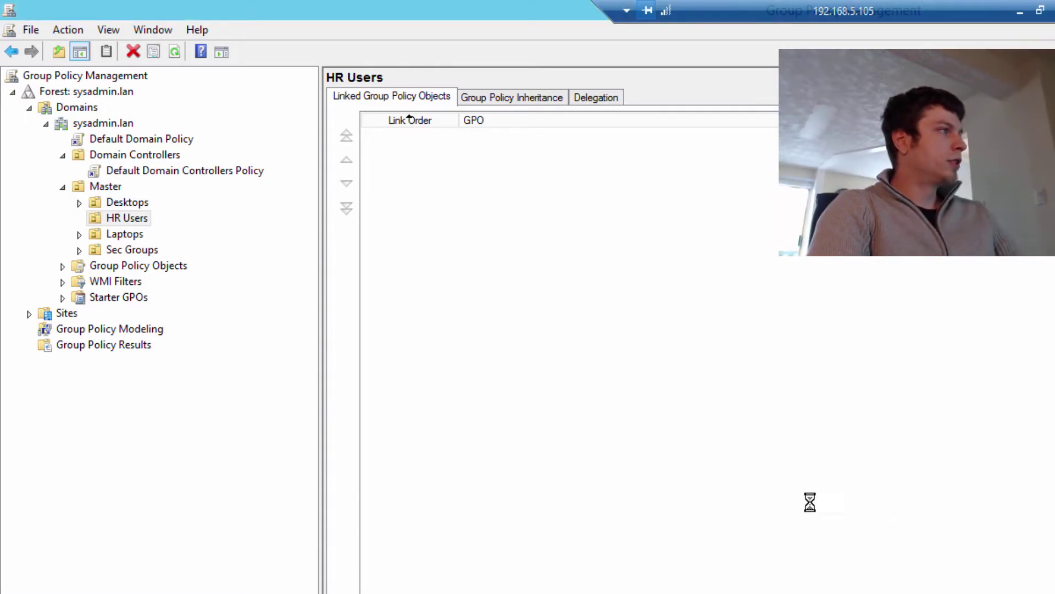
Select the new Link to ou GPO under HR Users and dismiss the linked-GPO notice
{"action": "left_click", "coordinate": [167, 235]}
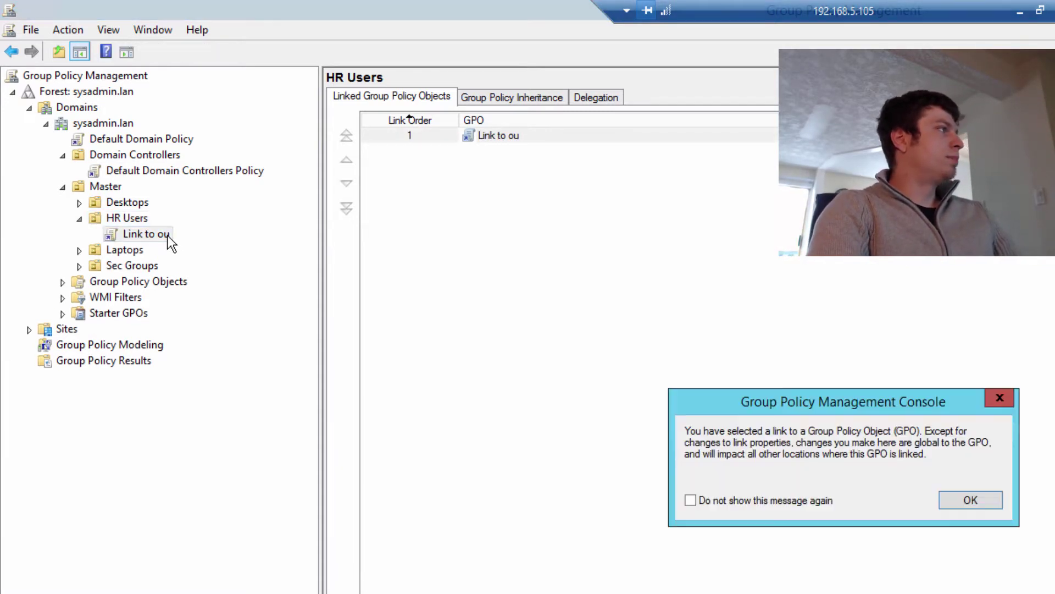
{"action": "left_click", "coordinate": [978, 501]}
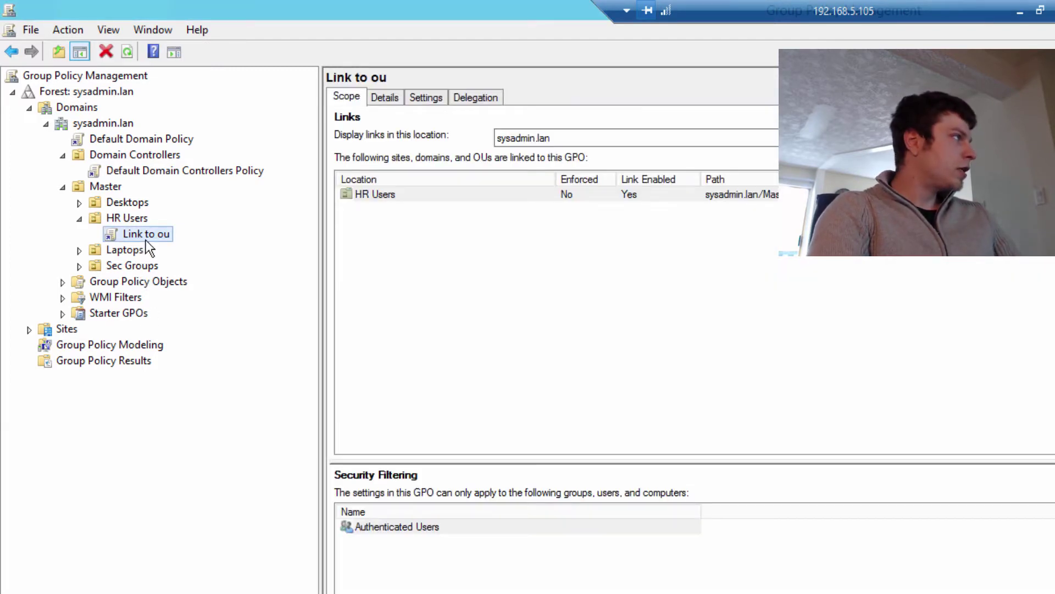
{"action": "right_click", "coordinate": [147, 234]}
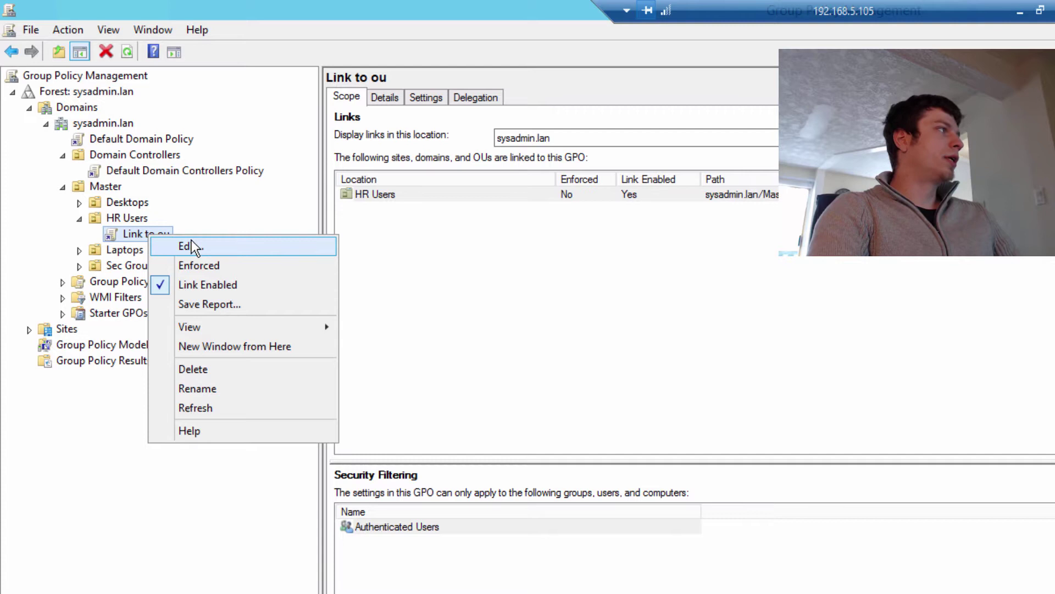
{"action": "left_click", "coordinate": [214, 246]}
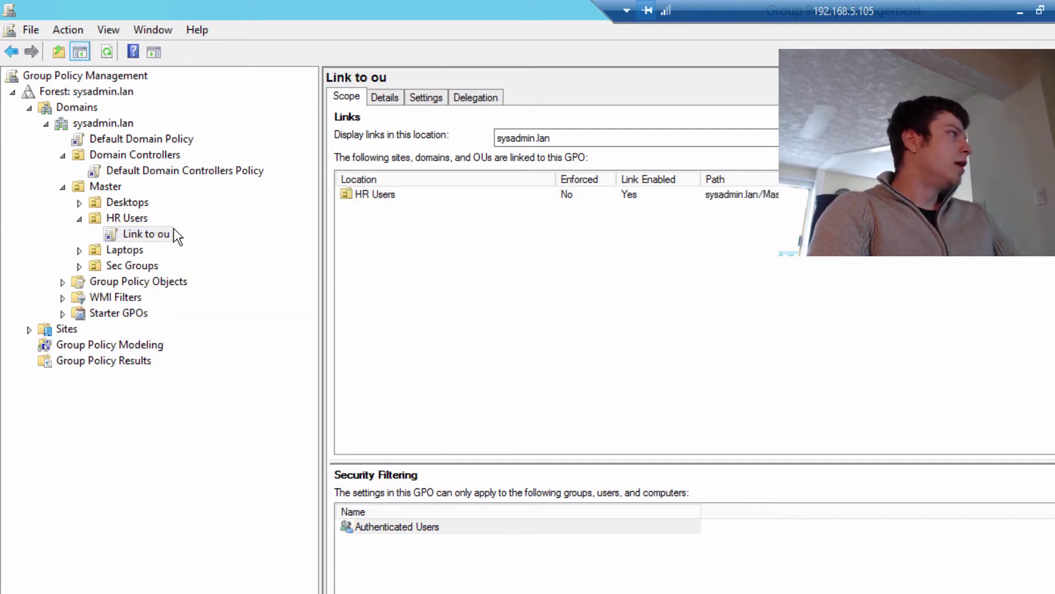
{"action": "left_click", "coordinate": [144, 233]}
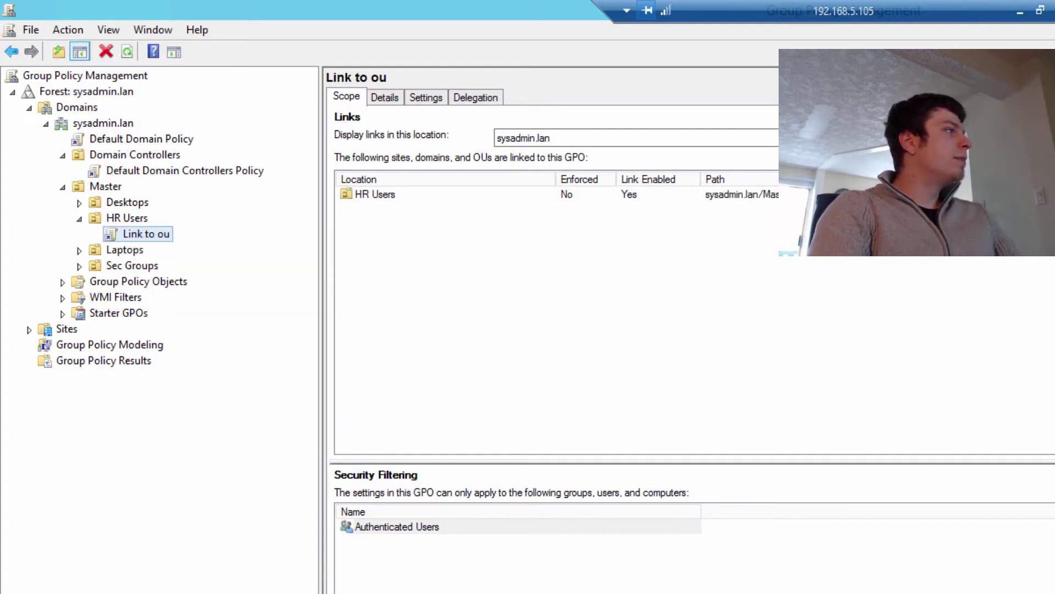
Inspect the GPO's HR Users link and its Authenticated Users security filtering entry
{"action": "left_click", "coordinate": [420, 527]}
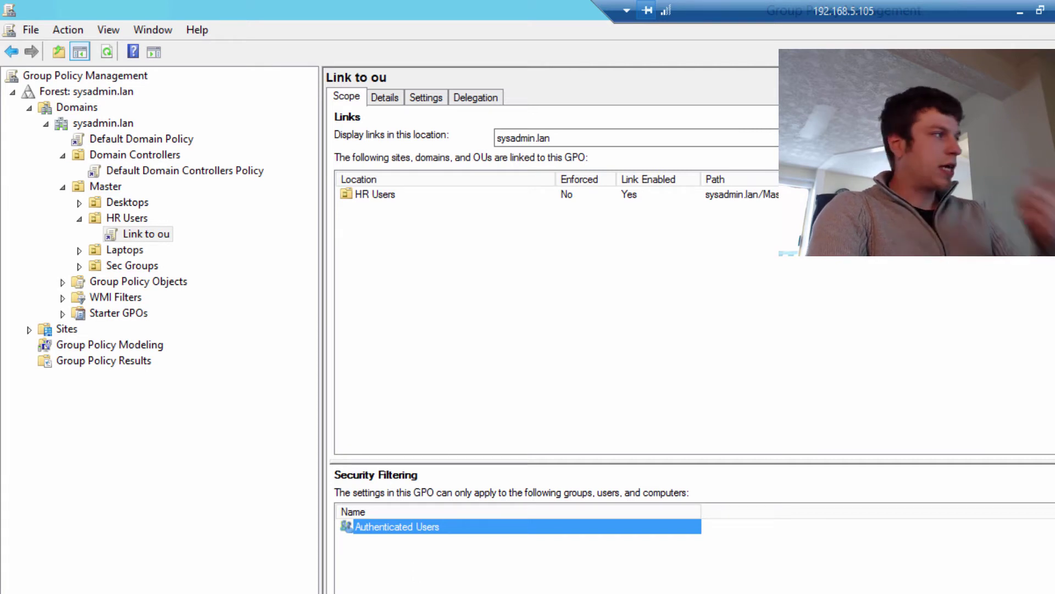
{"action": "left_click", "coordinate": [382, 196]}
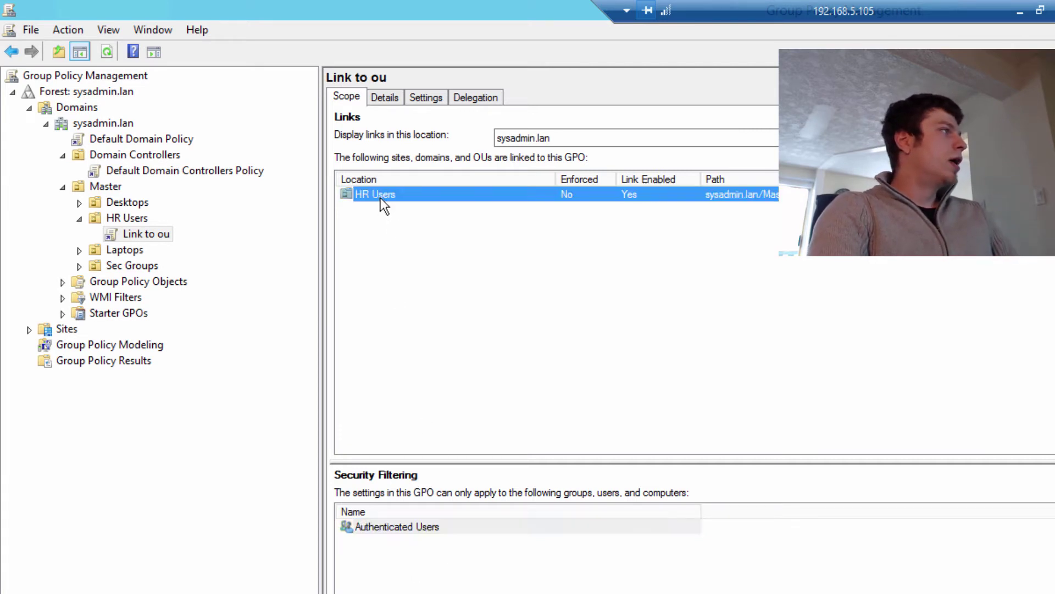
{"action": "left_click", "coordinate": [387, 537]}
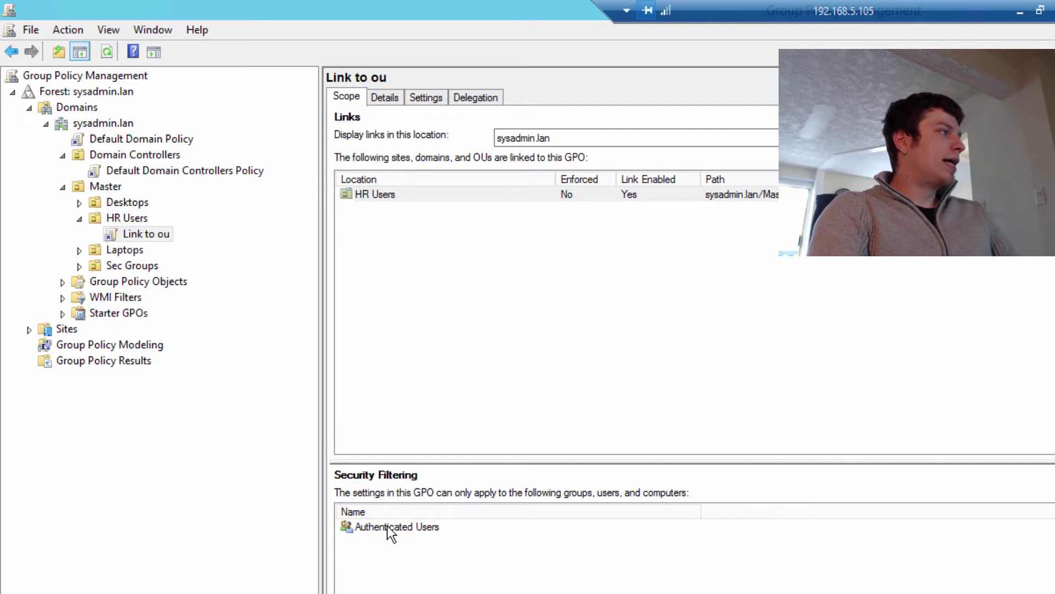
{"action": "left_click", "coordinate": [387, 529]}
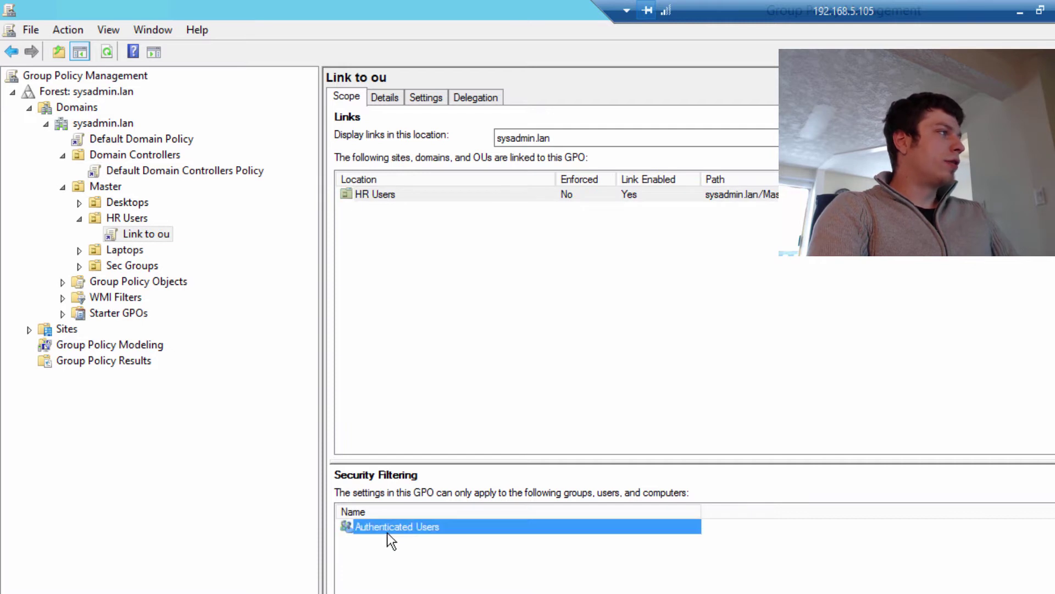
{"action": "left_click", "coordinate": [368, 193]}
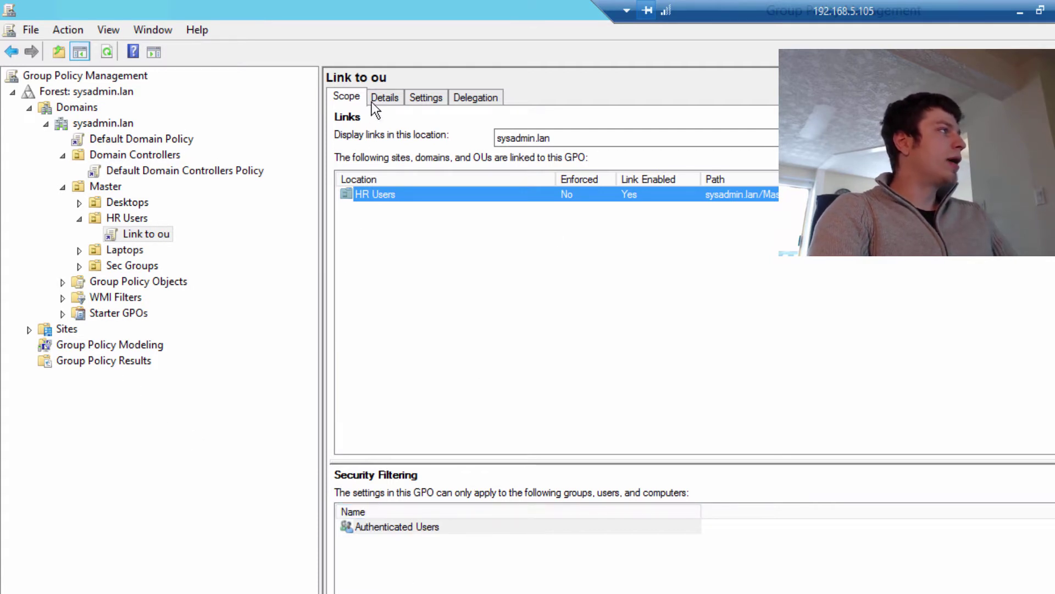
{"action": "left_click", "coordinate": [116, 219]}
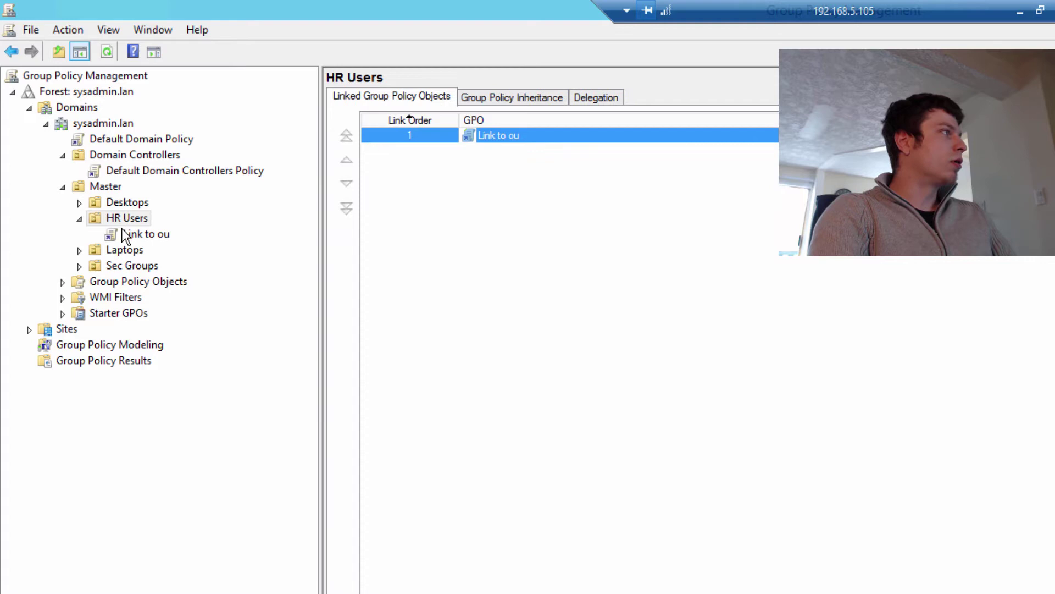
{"action": "left_click", "coordinate": [121, 233]}
{"action": "left_click", "coordinate": [967, 499]}
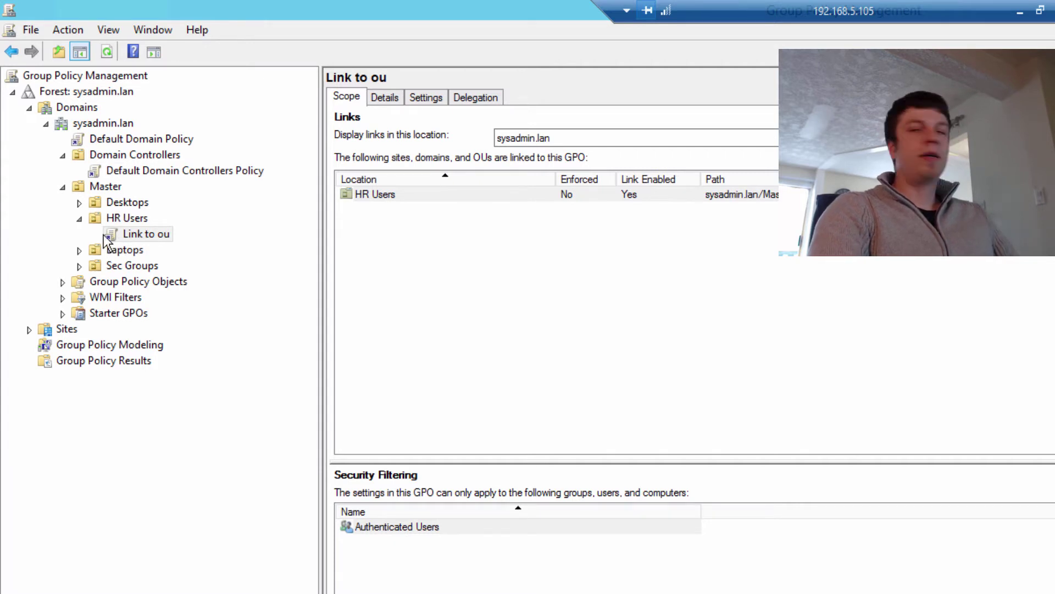
Create a 'Security Filtering' GPO linked to the sysadmin.lan domain and select its link
{"action": "left_click", "coordinate": [94, 127]}
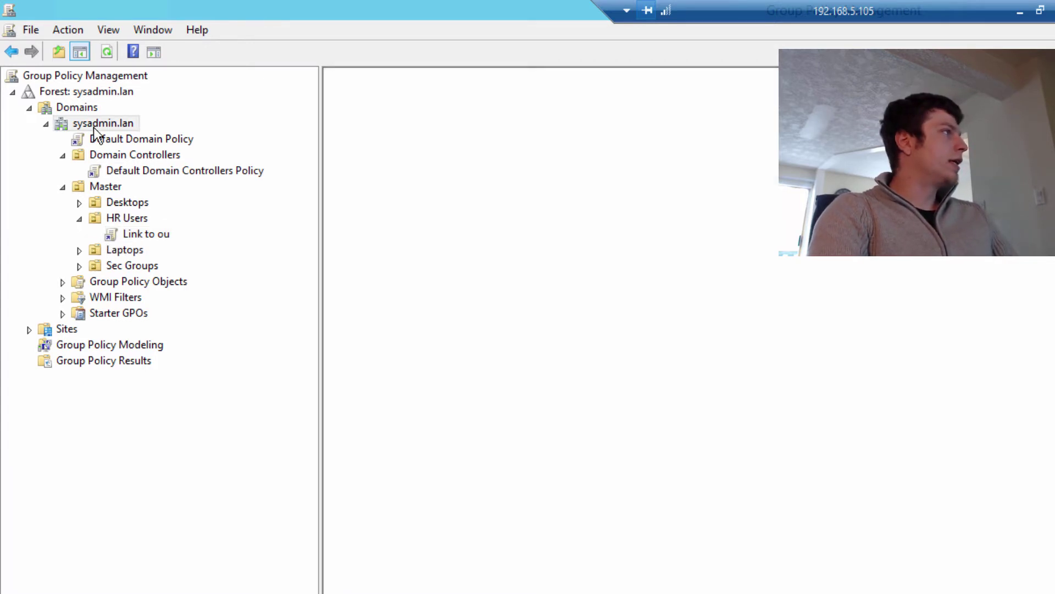
{"action": "right_click", "coordinate": [93, 127]}
{"action": "left_click", "coordinate": [172, 138]}
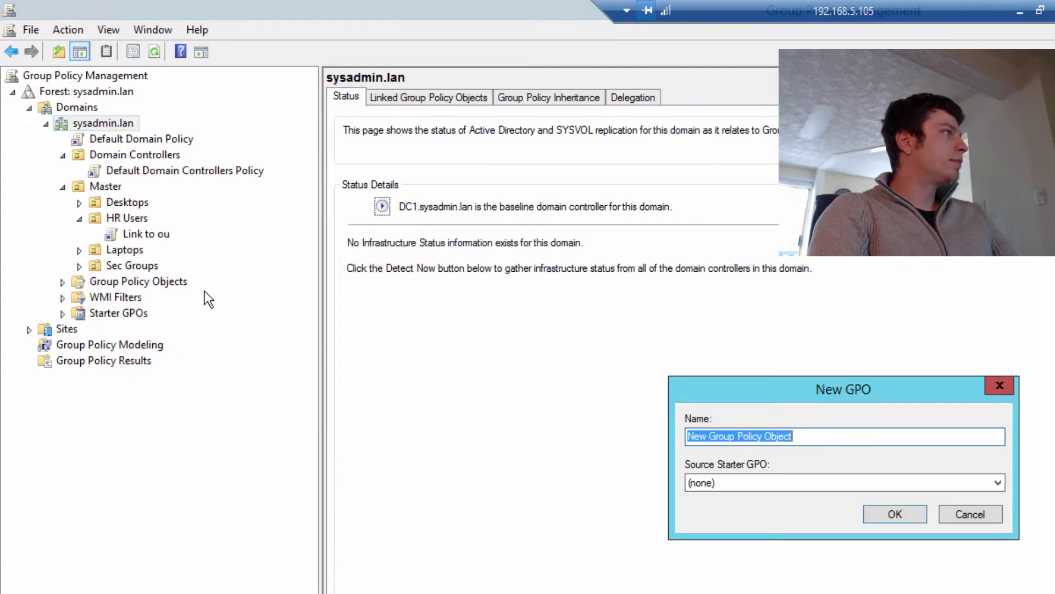
{"action": "type", "text": "Sec"}
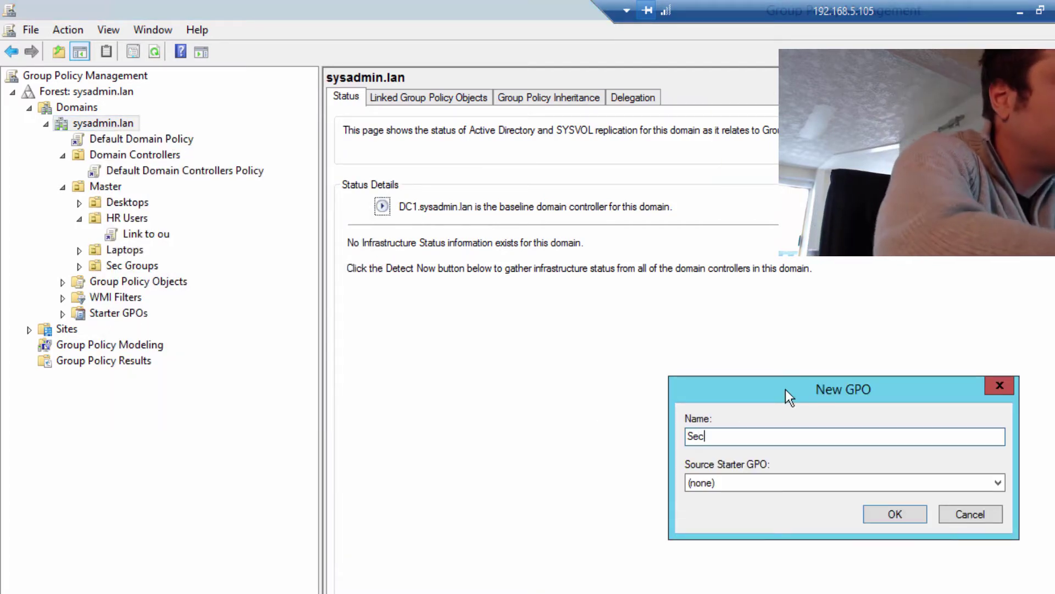
{"action": "type", "text": "urity"}
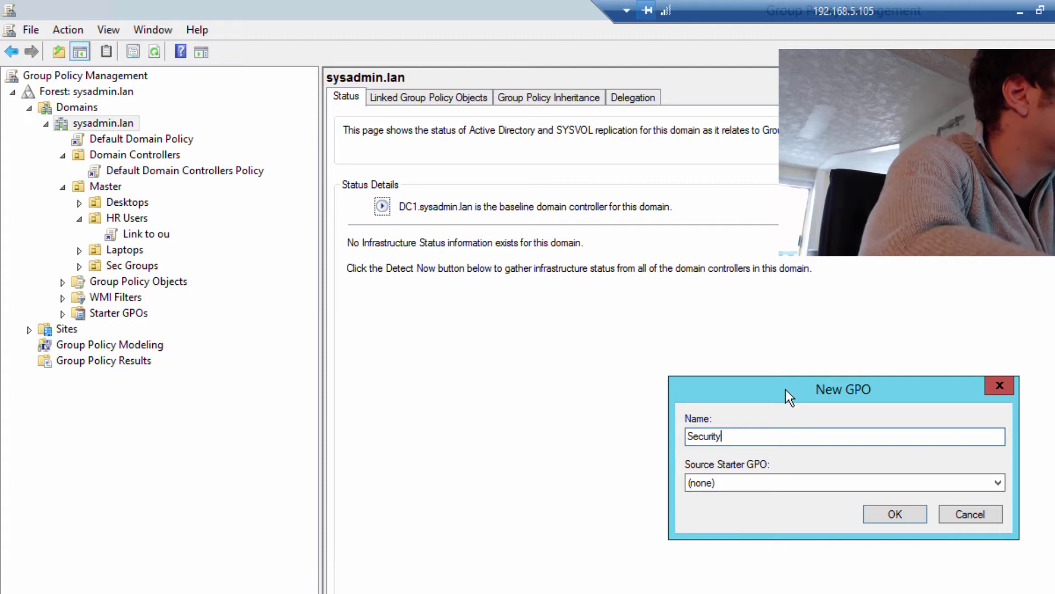
{"action": "type", "text": " Fi"}
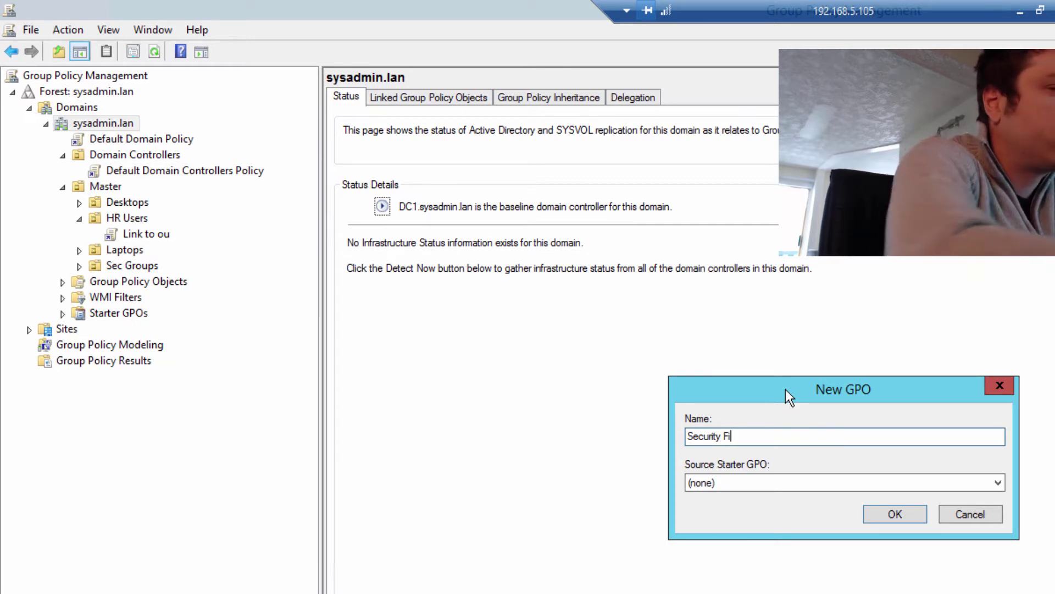
{"action": "type", "text": "ltering"}
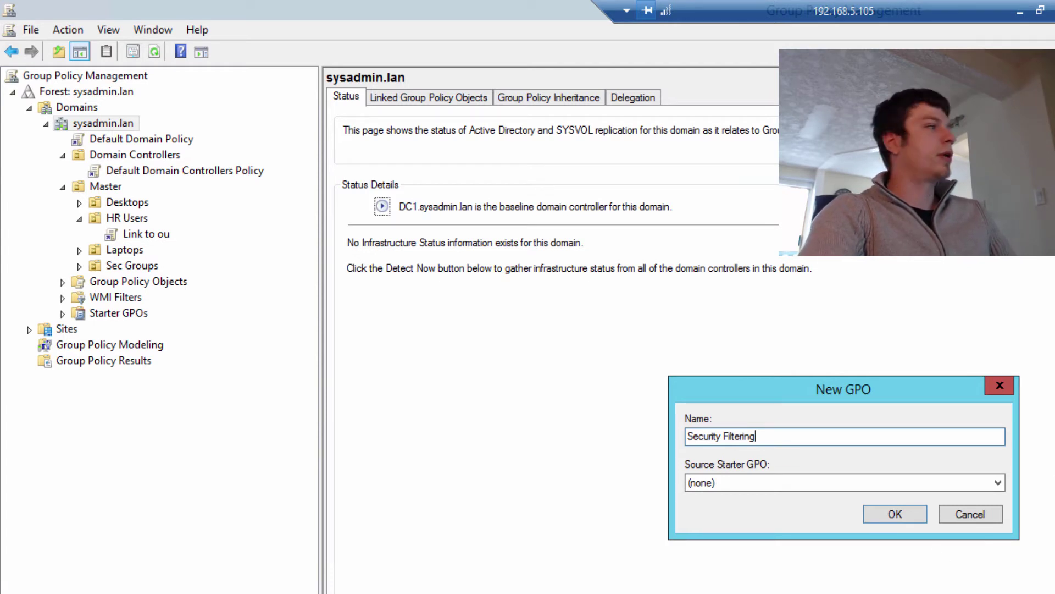
{"action": "left_click", "coordinate": [896, 513]}
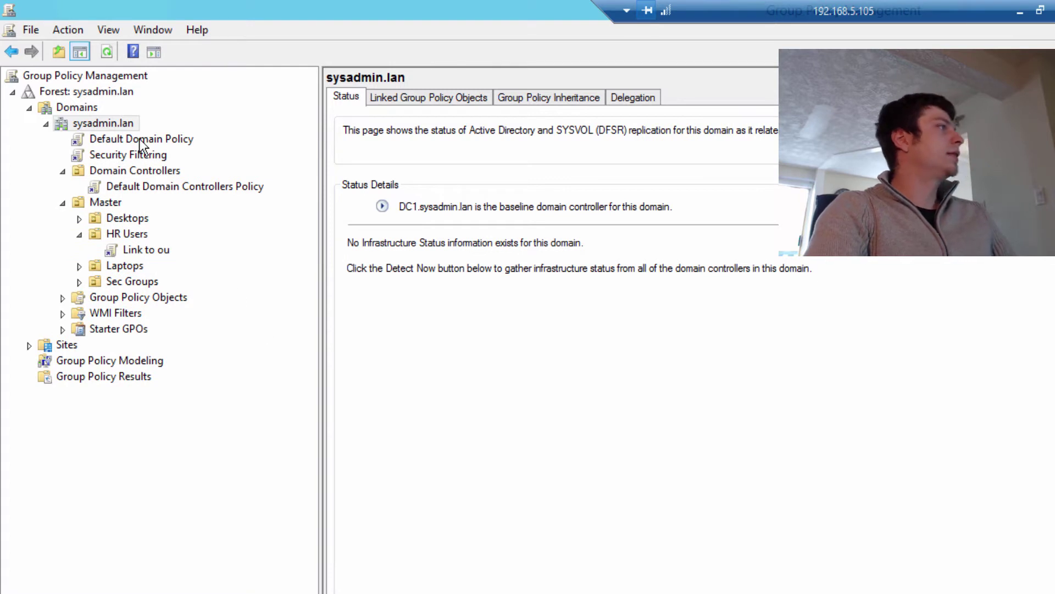
{"action": "left_click", "coordinate": [120, 153]}
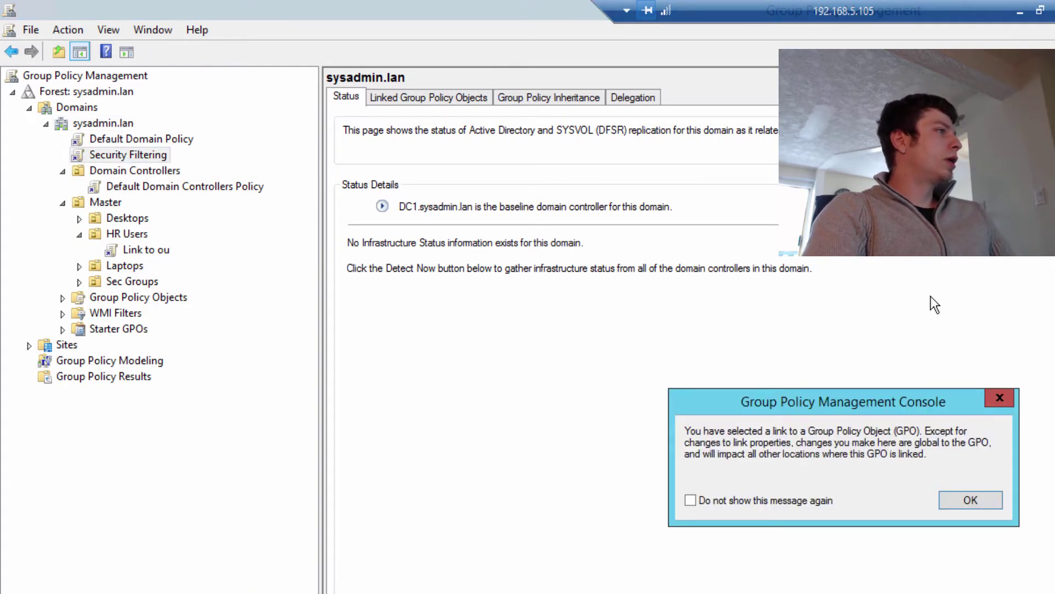
Suppress the link warning with 'Do not show this message again' and view the scope
{"action": "left_click", "coordinate": [755, 500]}
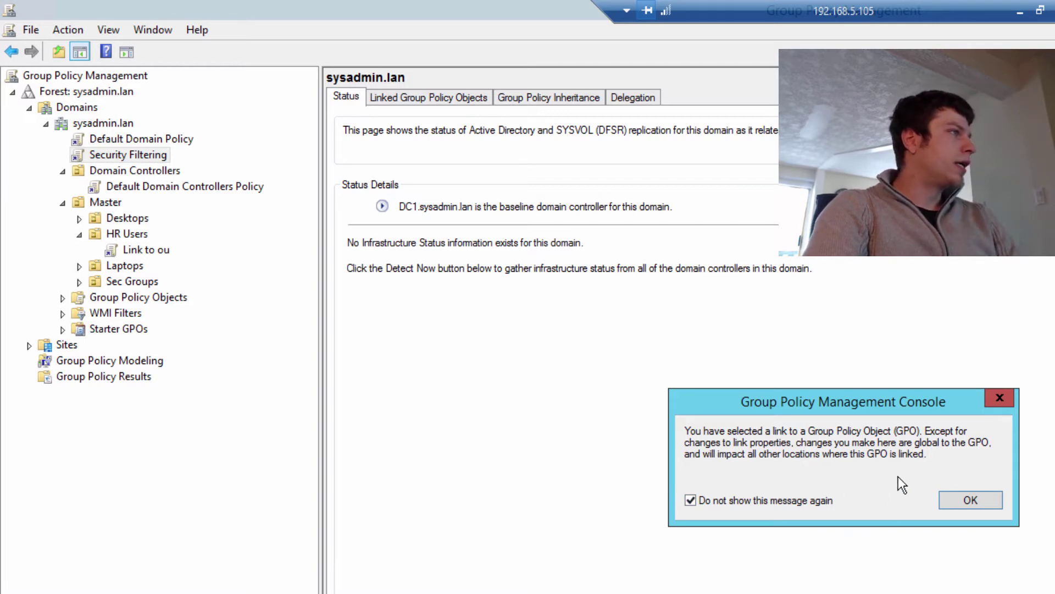
{"action": "left_click", "coordinate": [970, 500]}
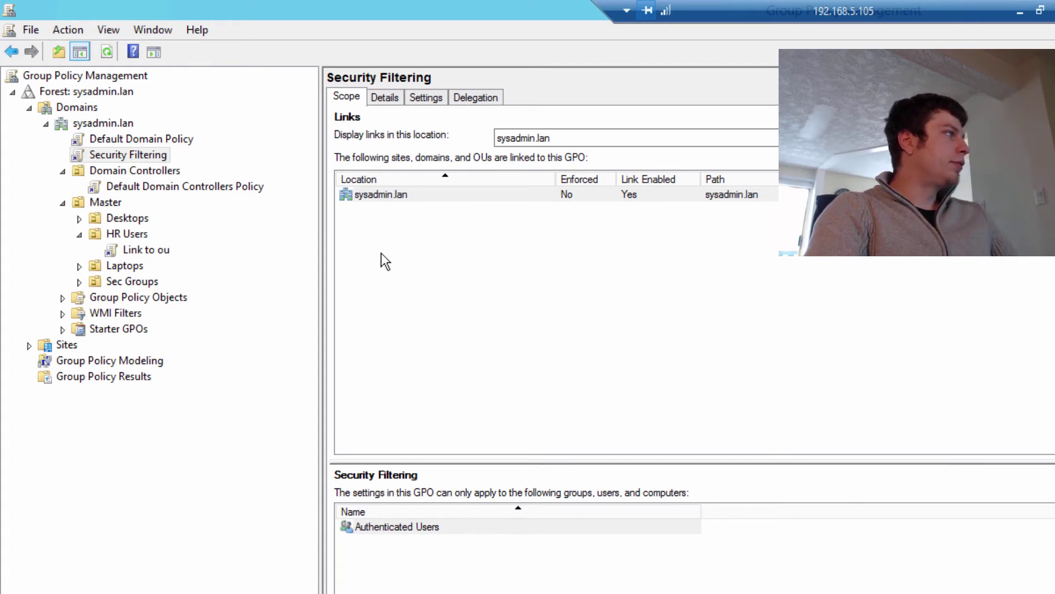
Delete Authenticated Users from the Security Filtering GPO's filtering, then bring up the Start screen
{"action": "left_click", "coordinate": [398, 526]}
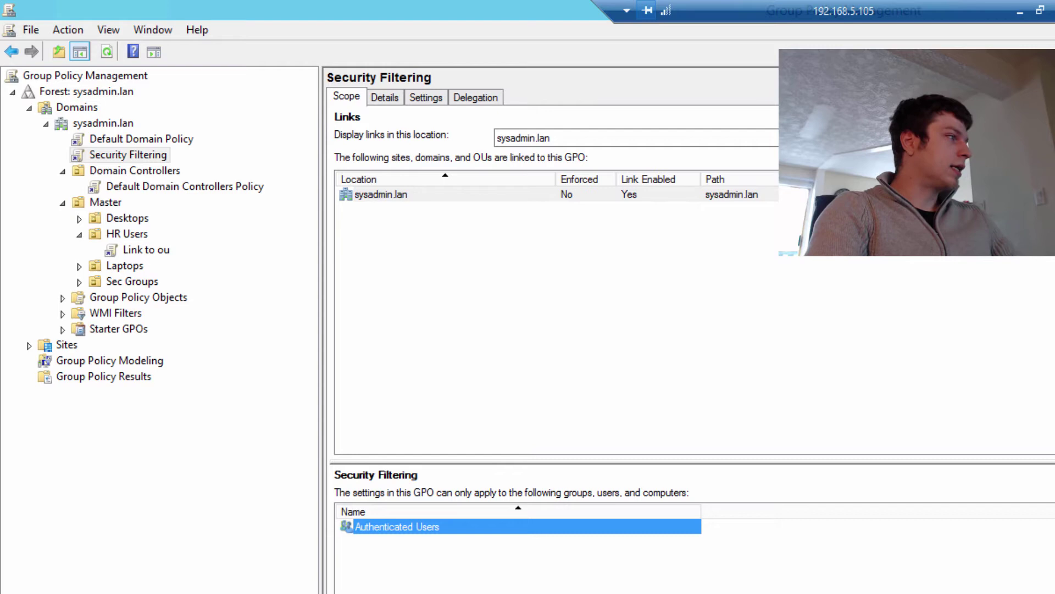
{"action": "key", "text": "Delete"}
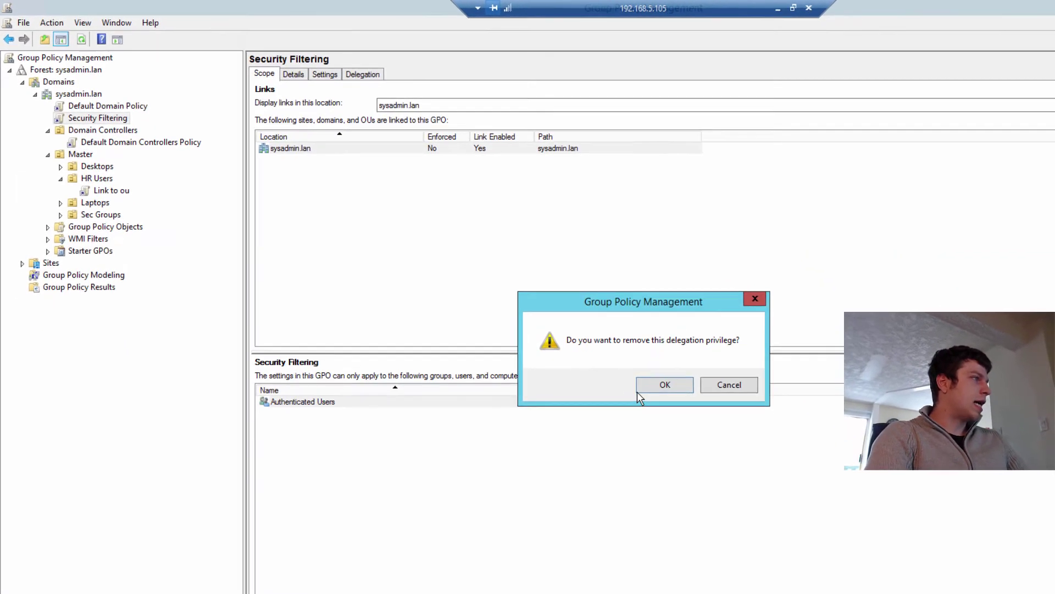
{"action": "left_click", "coordinate": [828, 478]}
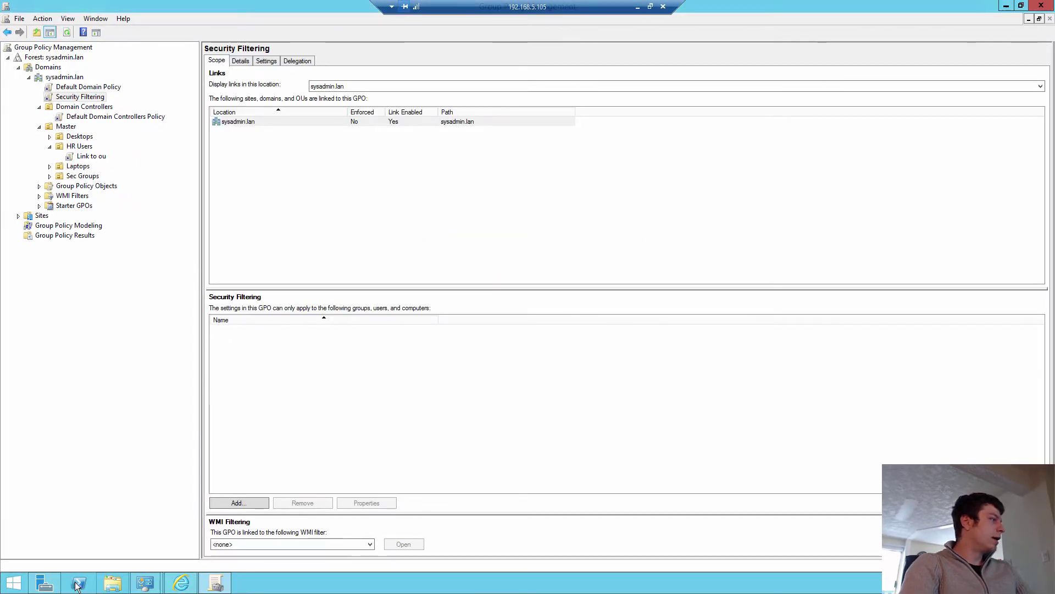
{"action": "left_click", "coordinate": [11, 584]}
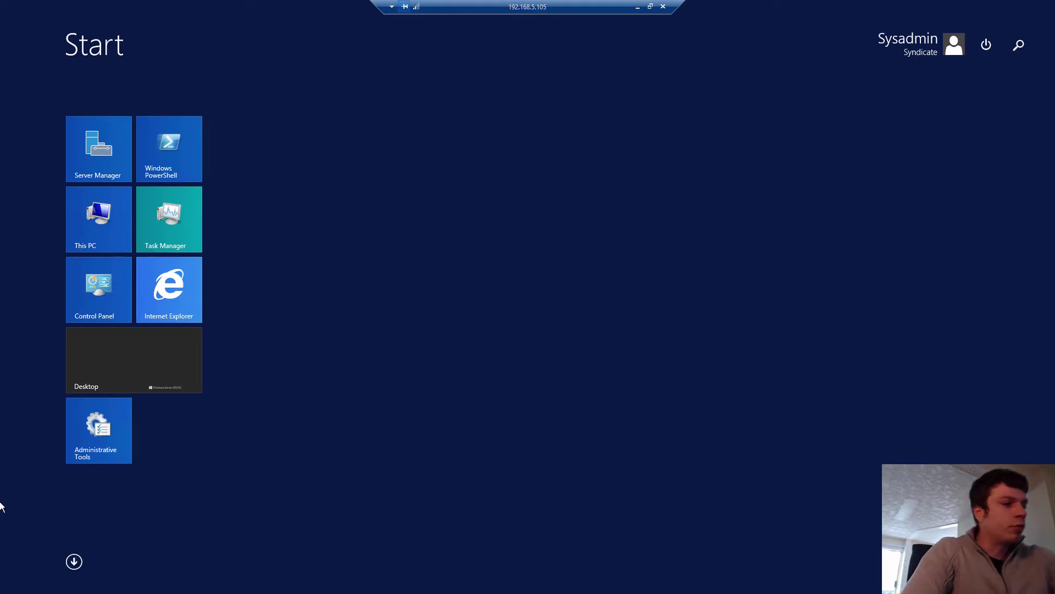
Search 'ac' and launch Active Directory Users and Computers
{"action": "type", "text": "a"}
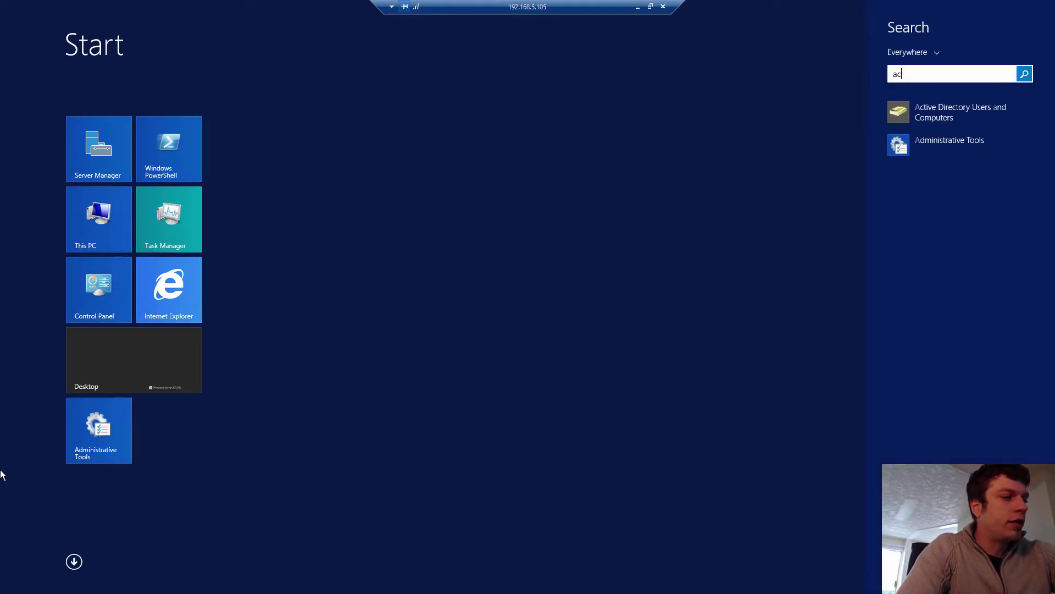
{"action": "type", "text": "c"}
{"action": "key", "text": "Down"}
{"action": "key", "text": "Return"}
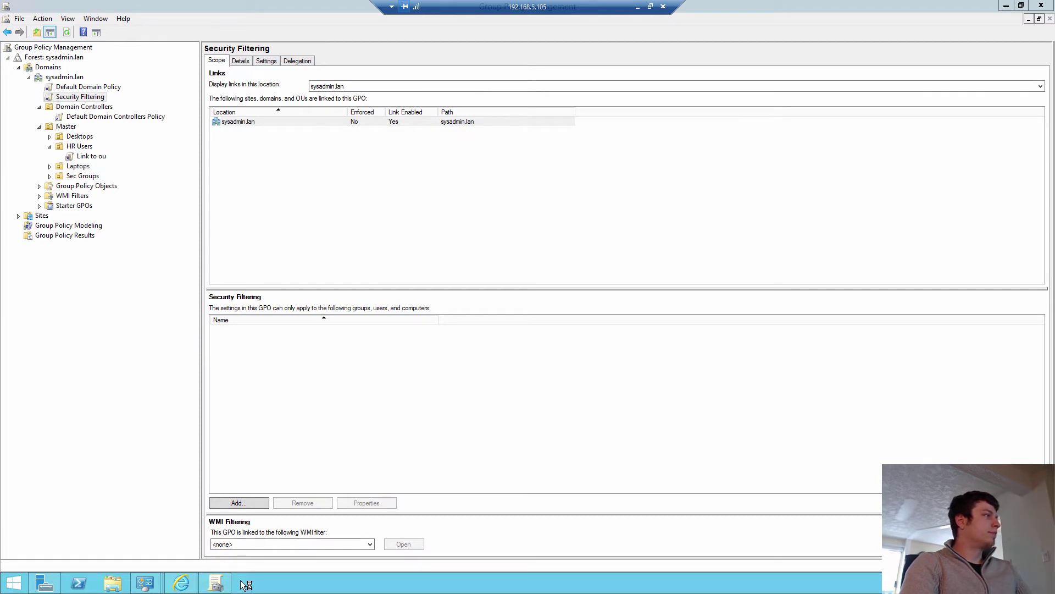
In Active Directory Users and Computers, expand sysadmin.lan and Master and select the Sec Groups OU
{"action": "mouse_move", "coordinate": [253, 541]}
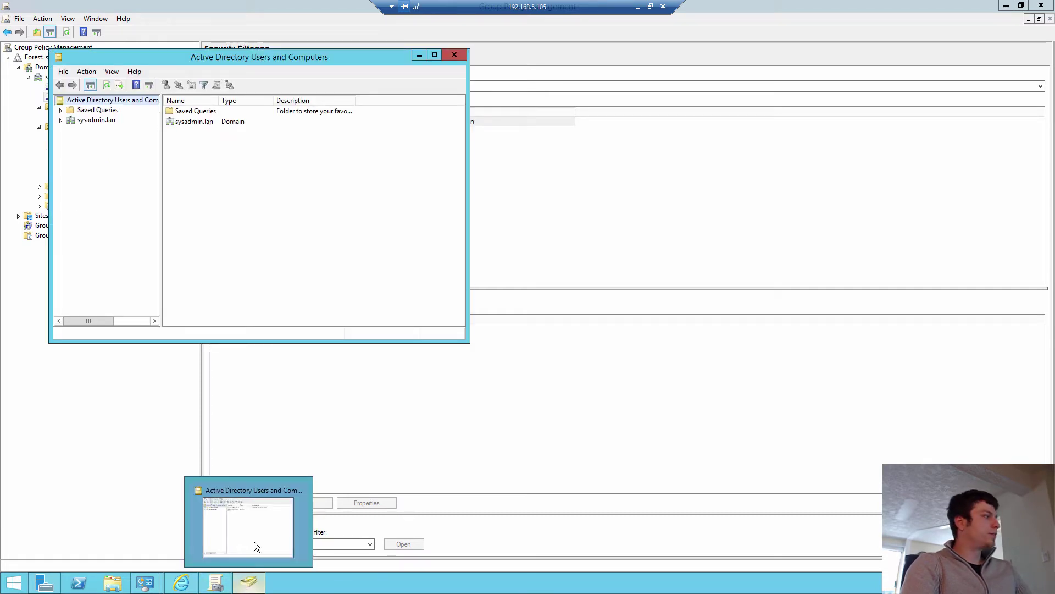
{"action": "right_click", "coordinate": [249, 581]}
{"action": "left_click", "coordinate": [107, 311]}
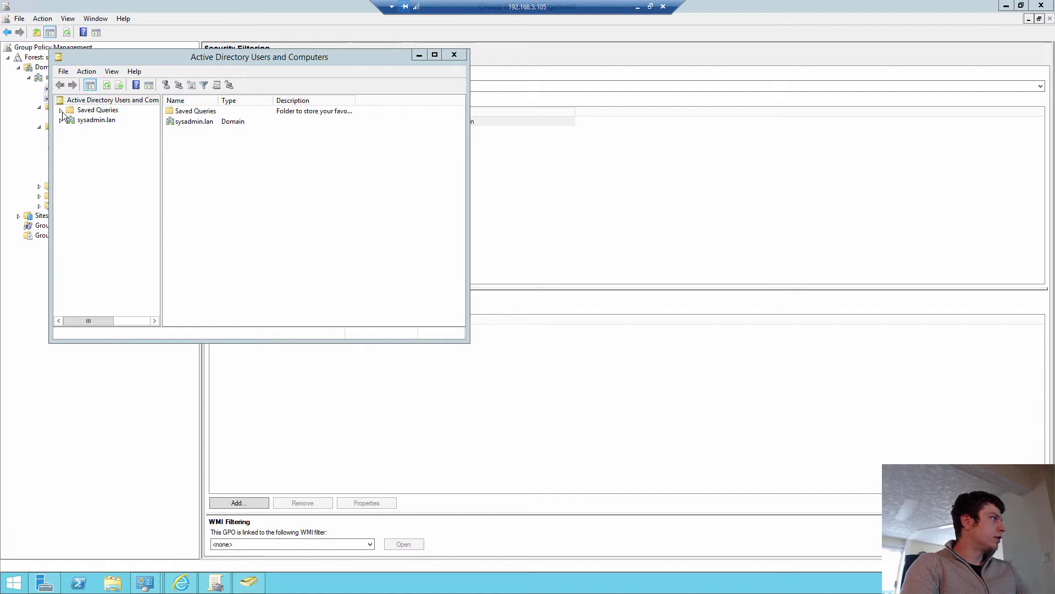
{"action": "left_click", "coordinate": [61, 120]}
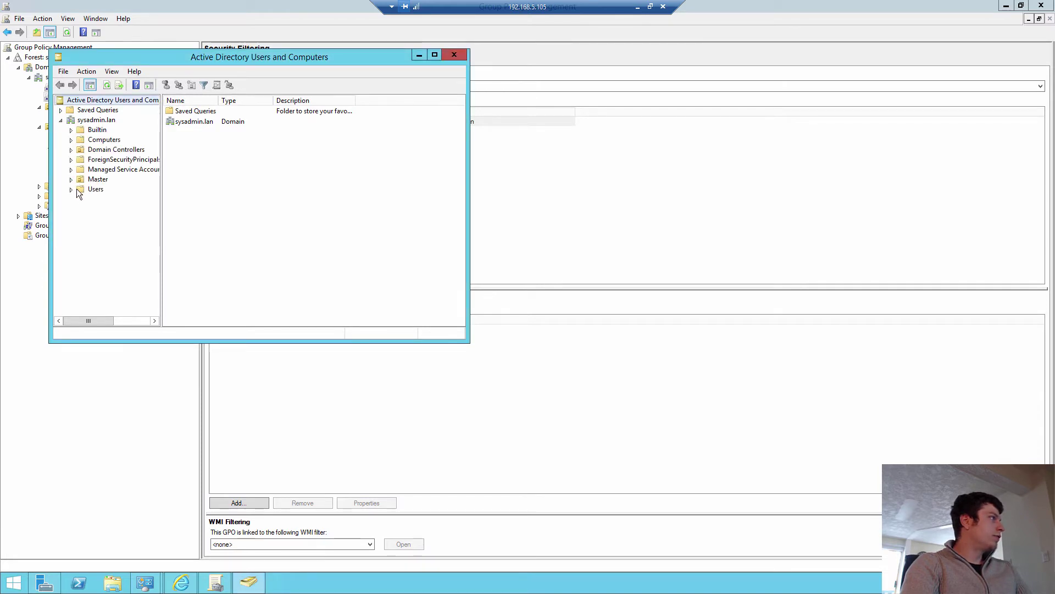
{"action": "left_click", "coordinate": [71, 179]}
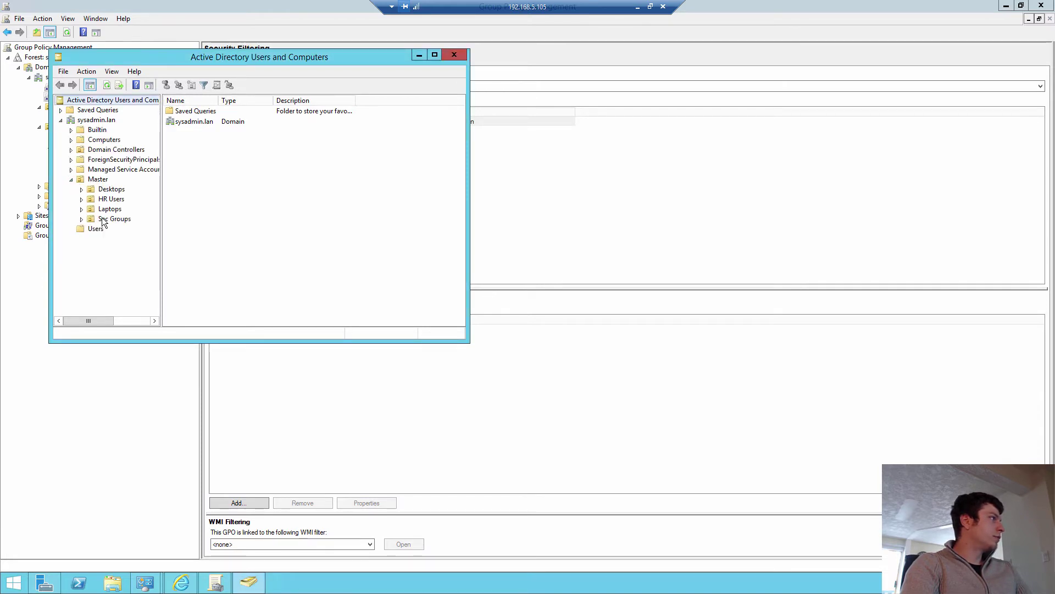
{"action": "left_click", "coordinate": [112, 218]}
Create a new group named 'Security Filter' in the Sec Groups OU
{"action": "right_click", "coordinate": [110, 218]}
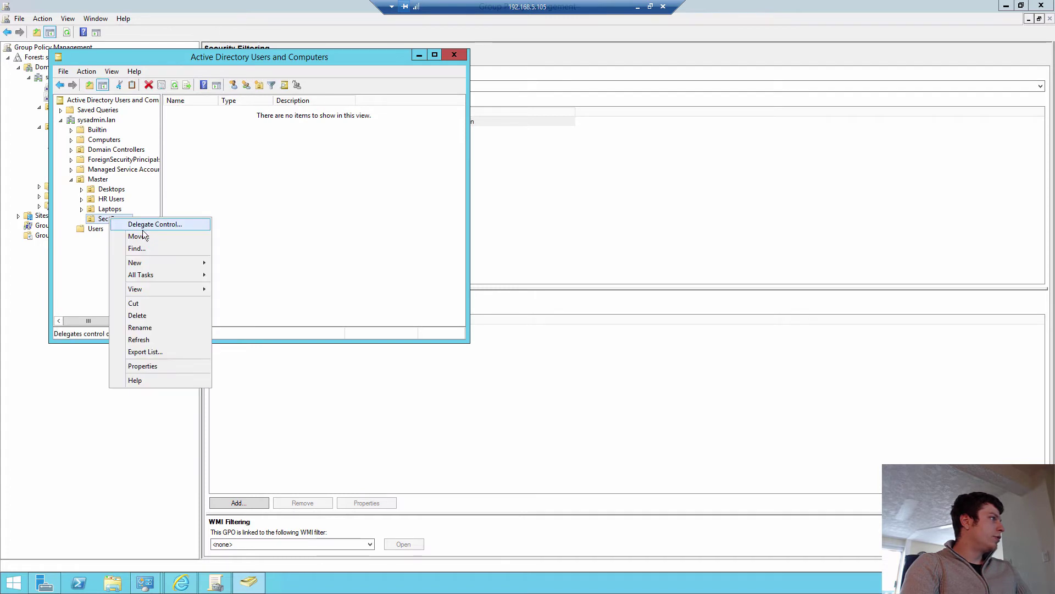
{"action": "mouse_move", "coordinate": [148, 266]}
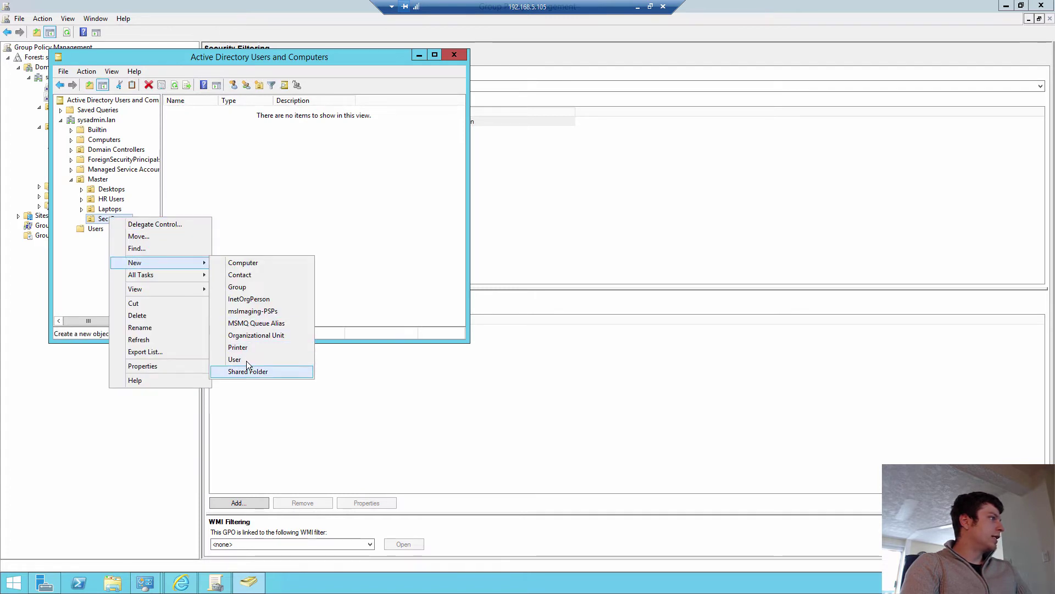
{"action": "left_click", "coordinate": [246, 287]}
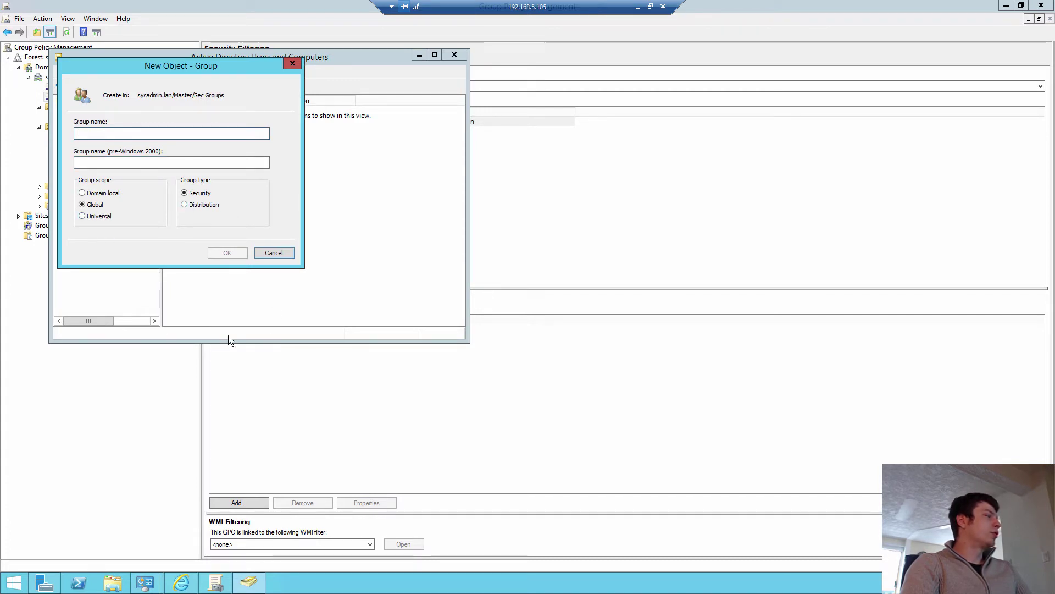
{"action": "left_click", "coordinate": [185, 205]}
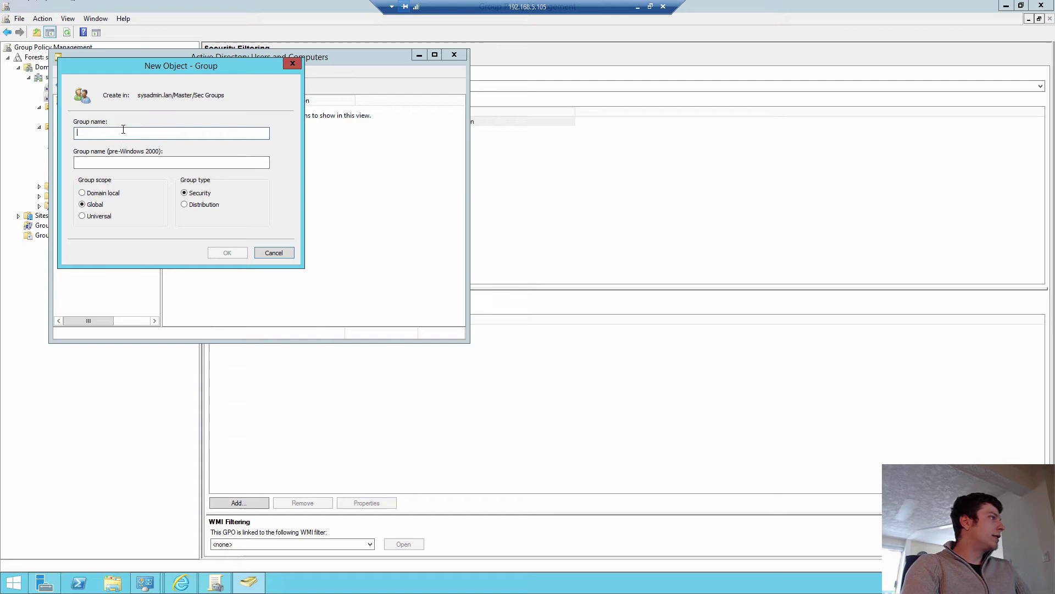
{"action": "type", "text": "Secd"}
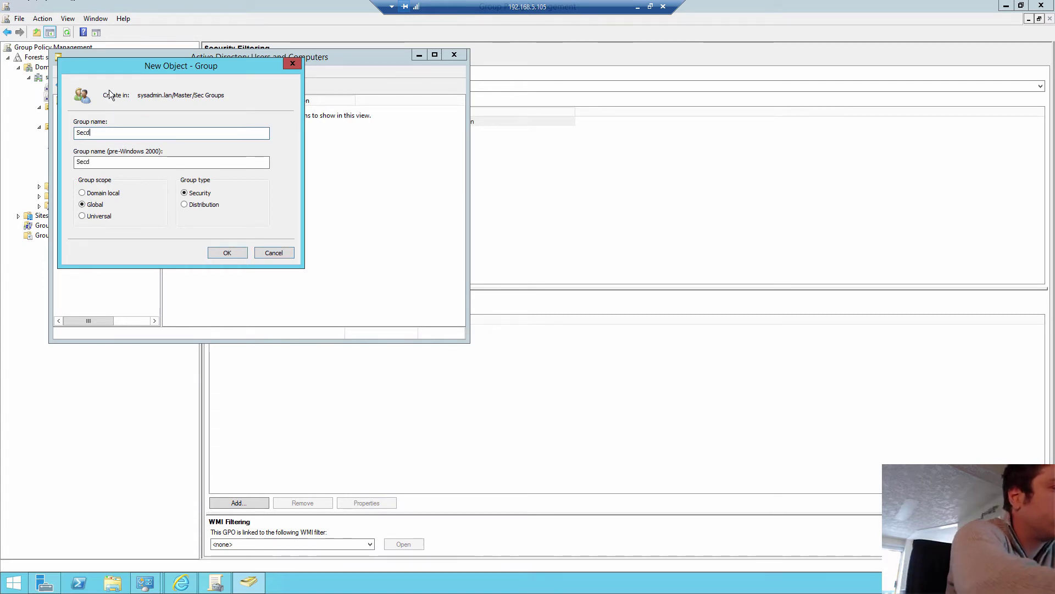
{"action": "key", "text": "BackSpace"}
{"action": "type", "text": "u"}
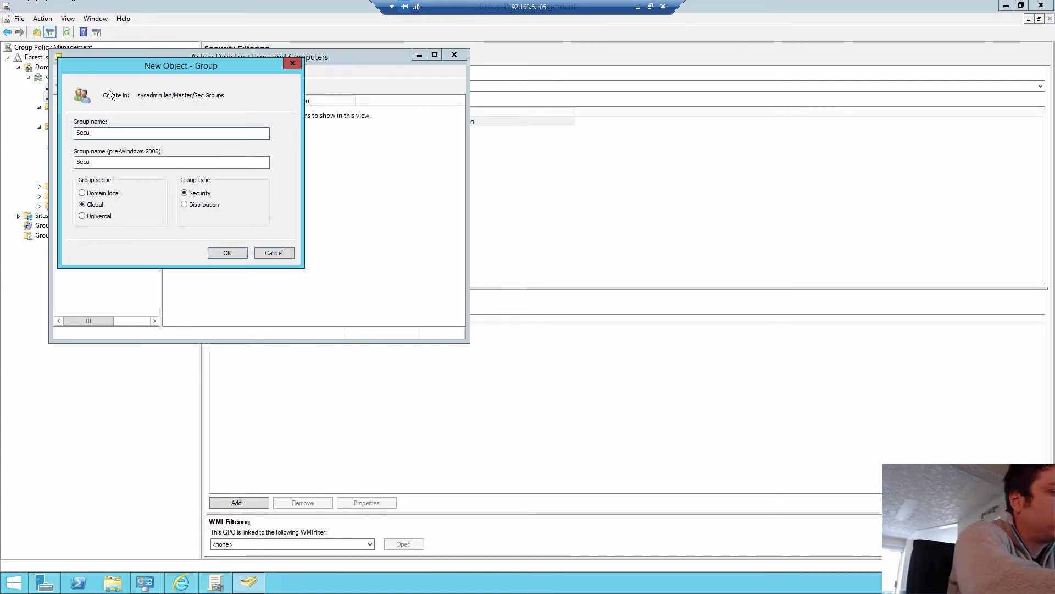
{"action": "type", "text": "rity Fil"}
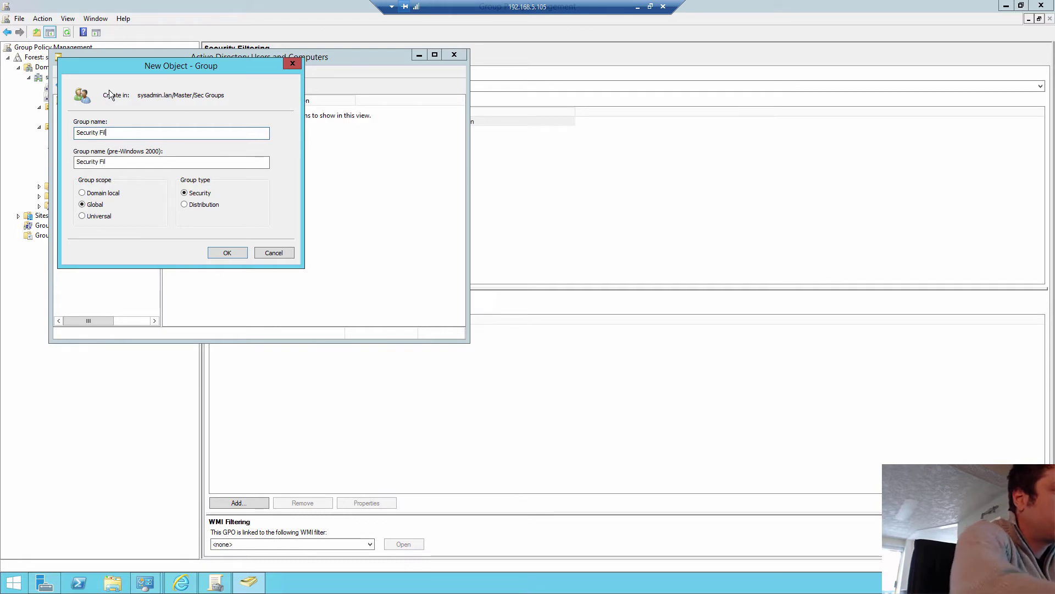
{"action": "type", "text": "ter"}
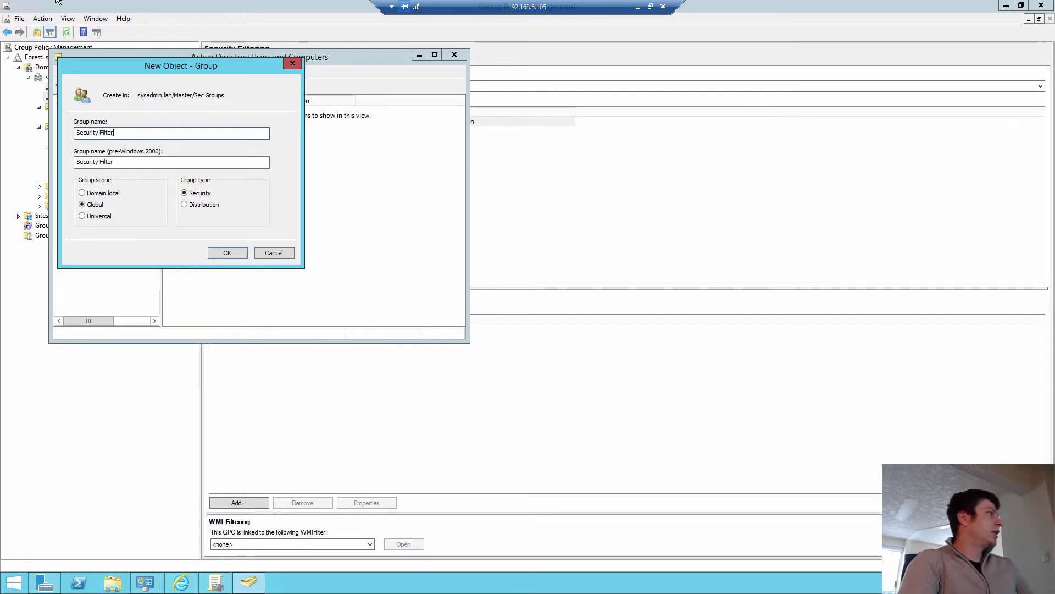
{"action": "left_click", "coordinate": [226, 253]}
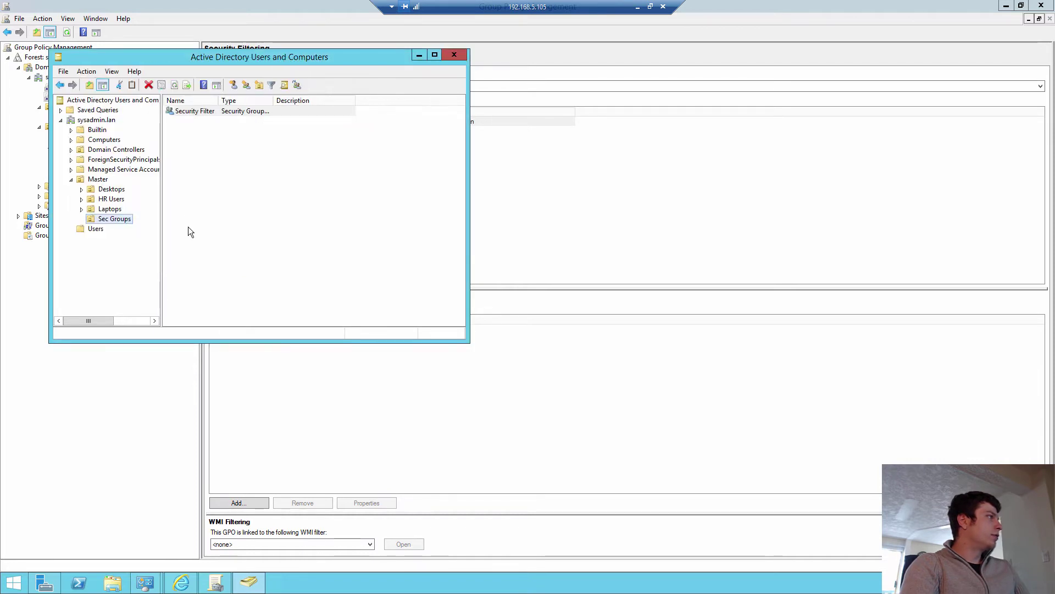
{"action": "left_click", "coordinate": [262, 156]}
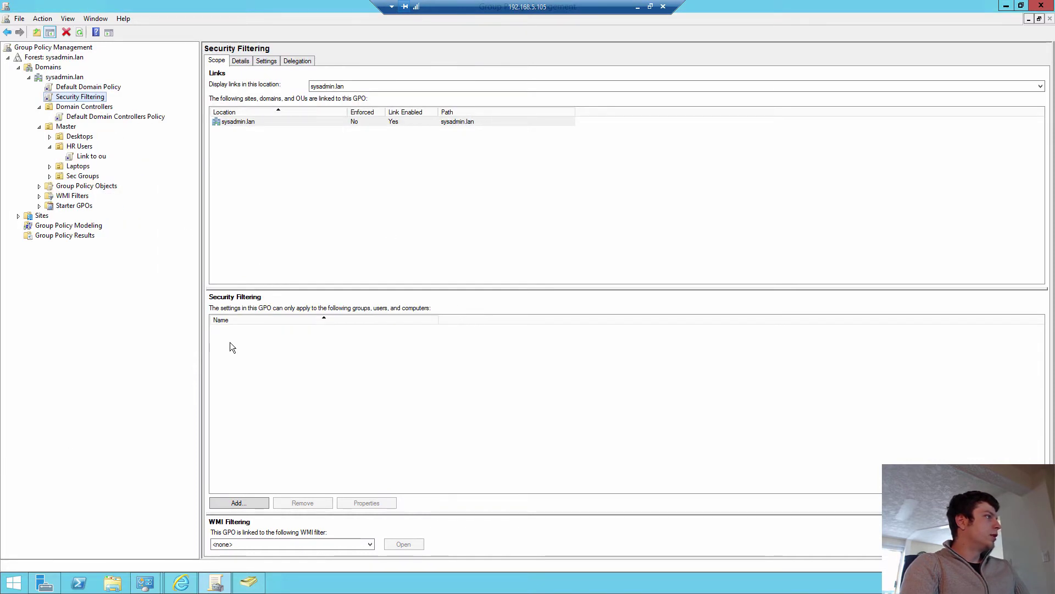
{"action": "left_click", "coordinate": [247, 503]}
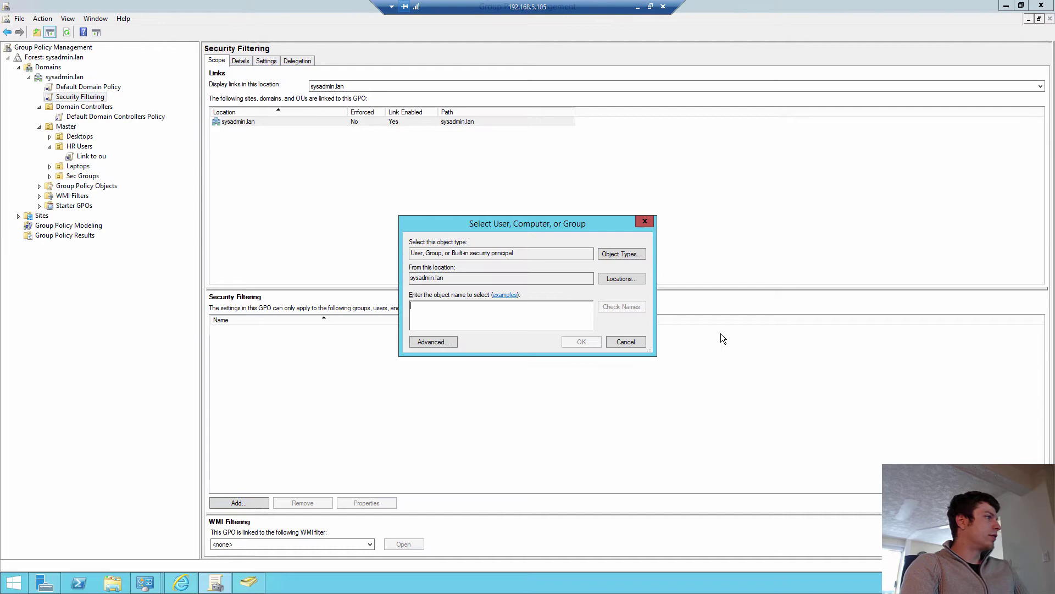
{"action": "left_click", "coordinate": [641, 343]}
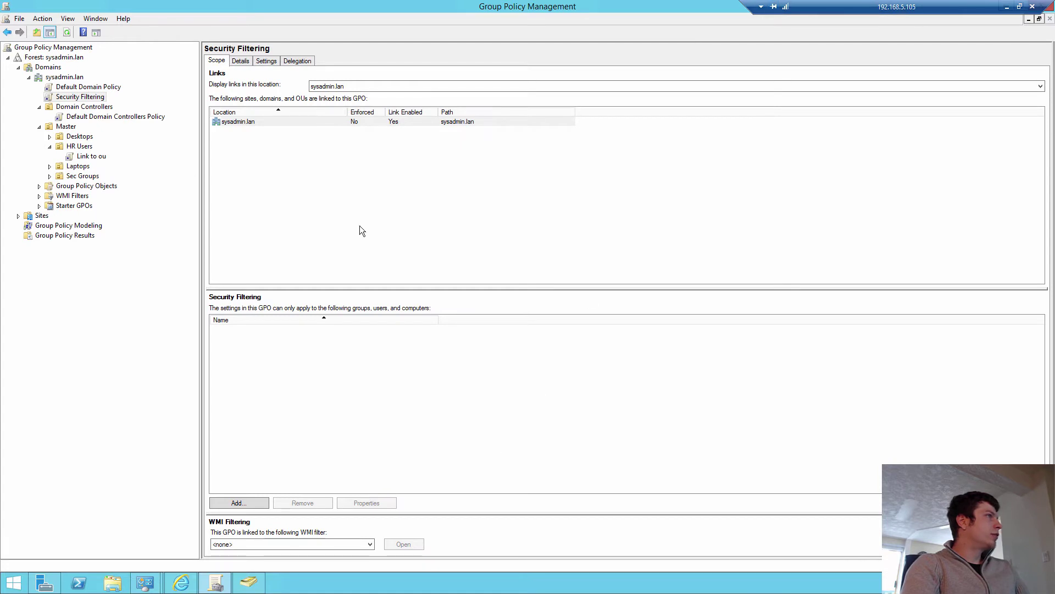
{"action": "left_click", "coordinate": [117, 336]}
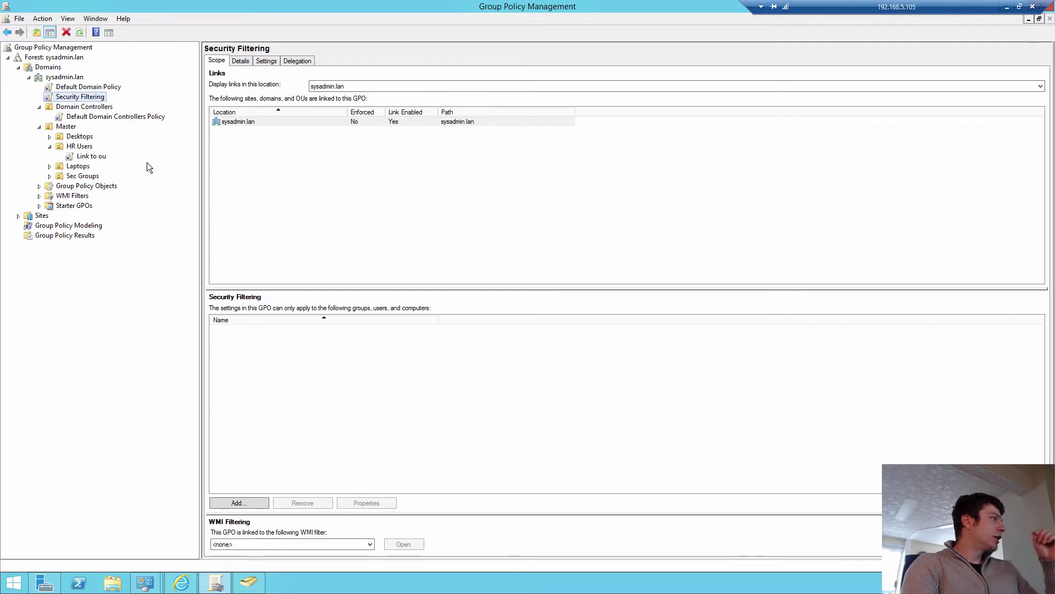
{"action": "left_click", "coordinate": [252, 501]}
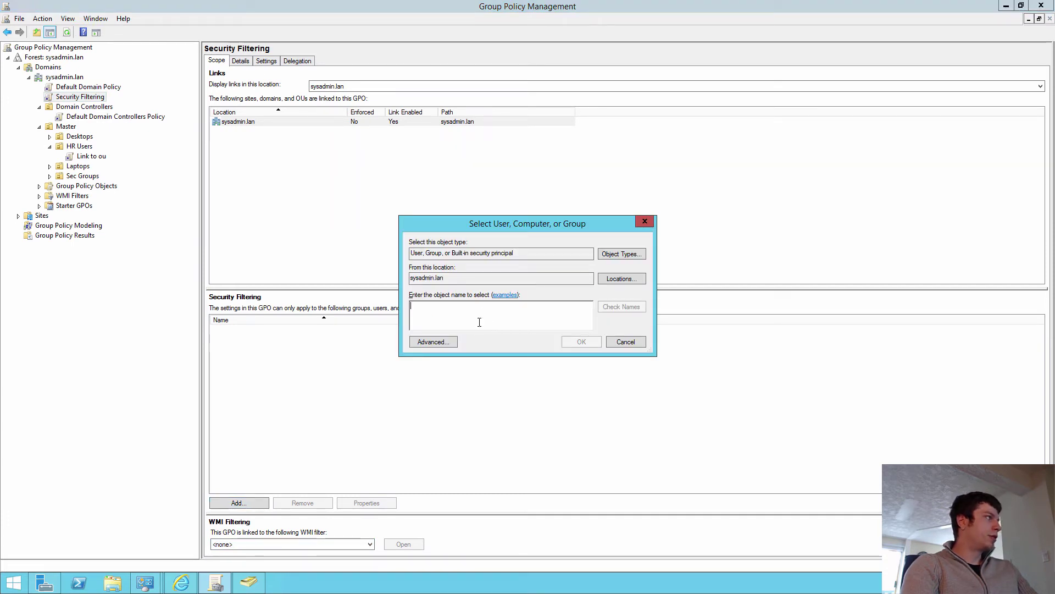
{"action": "left_click", "coordinate": [618, 339]}
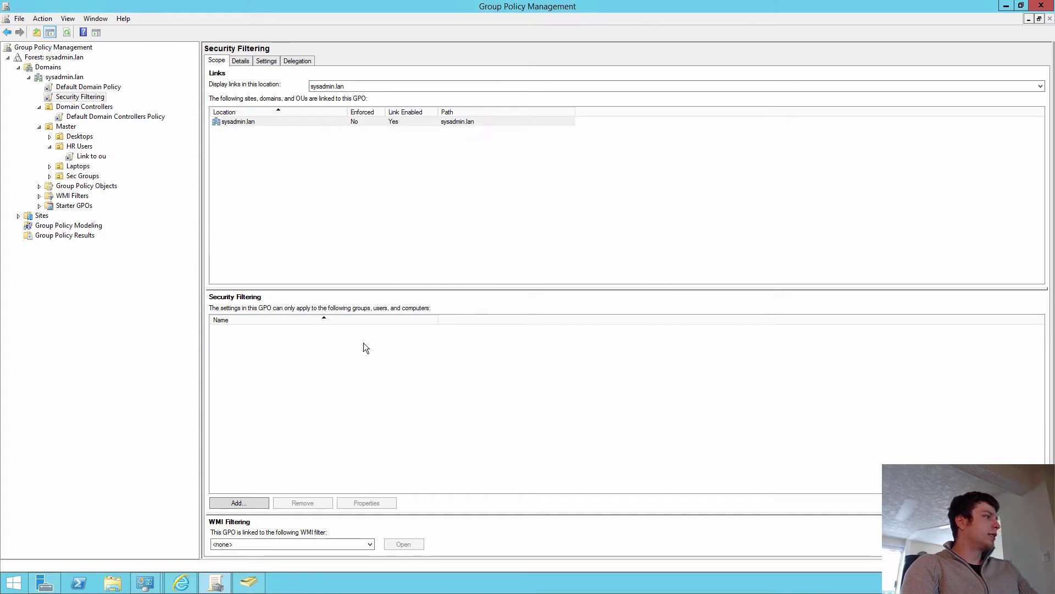
{"action": "left_click", "coordinate": [39, 127]}
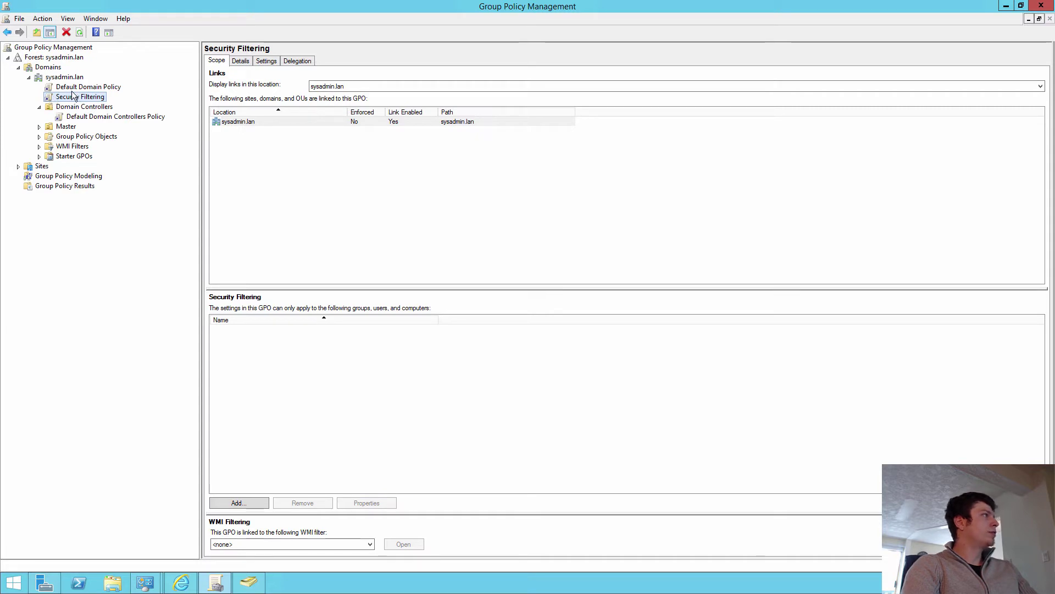
{"action": "left_click", "coordinate": [39, 137]}
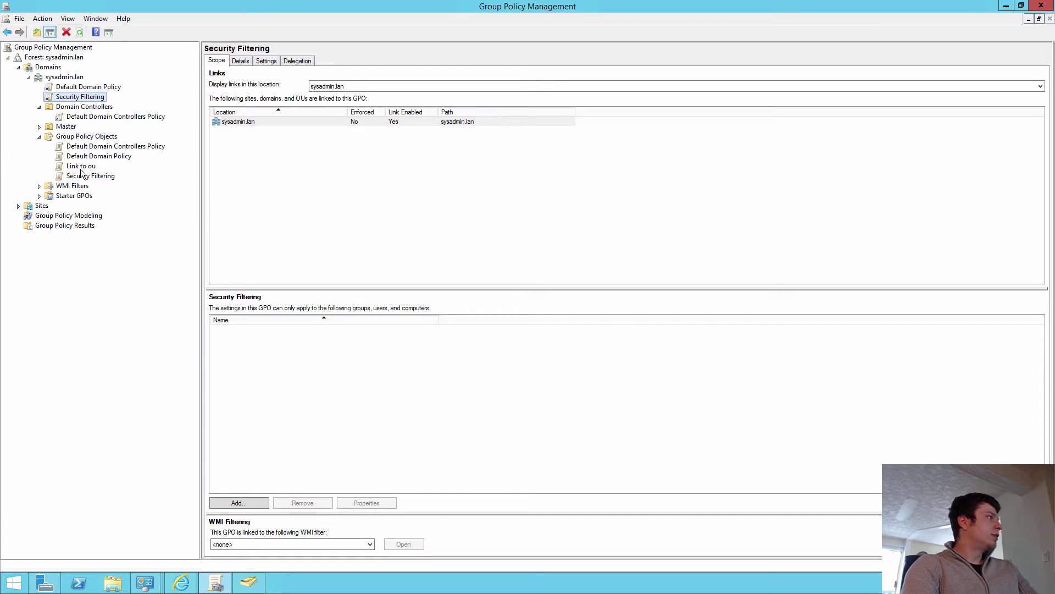
{"action": "left_click", "coordinate": [78, 167]}
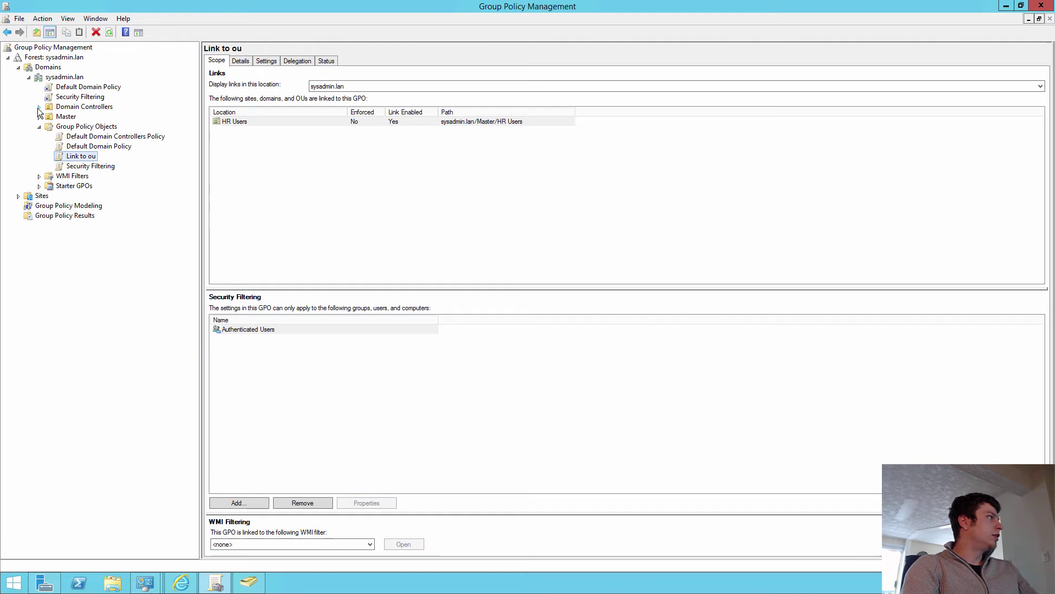
{"action": "left_click", "coordinate": [39, 127]}
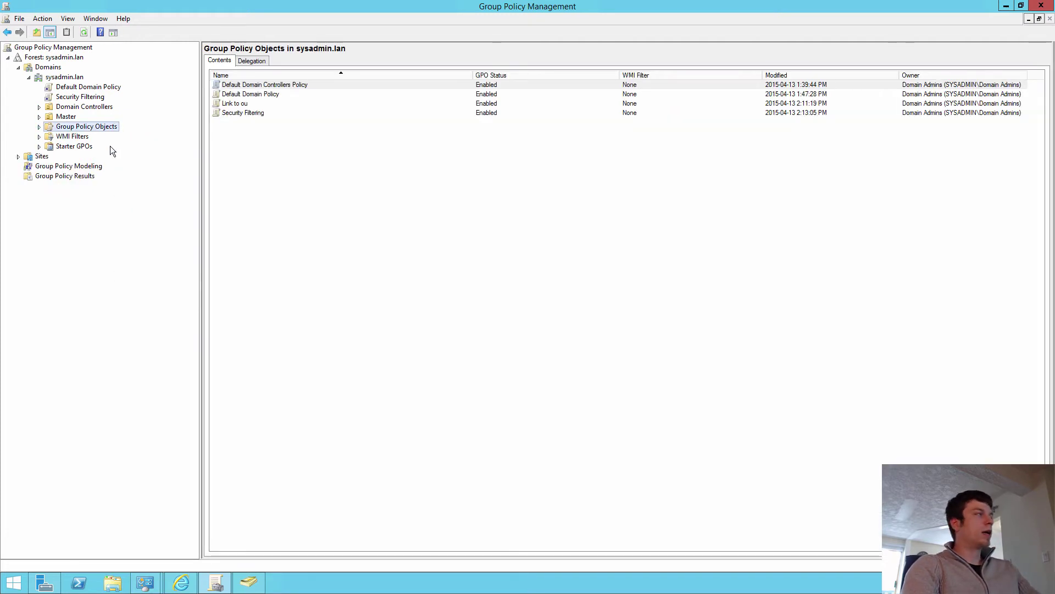
{"action": "left_click", "coordinate": [72, 98]}
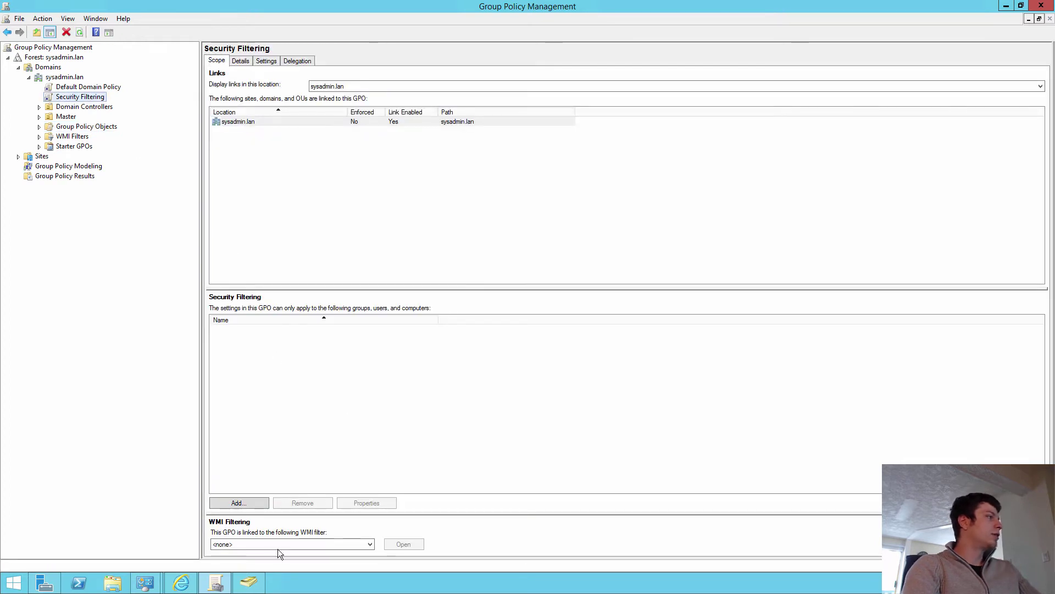
Add the Security Filter group, resolved by name, to the Security Filtering GPO's security filtering
{"action": "left_click", "coordinate": [242, 504]}
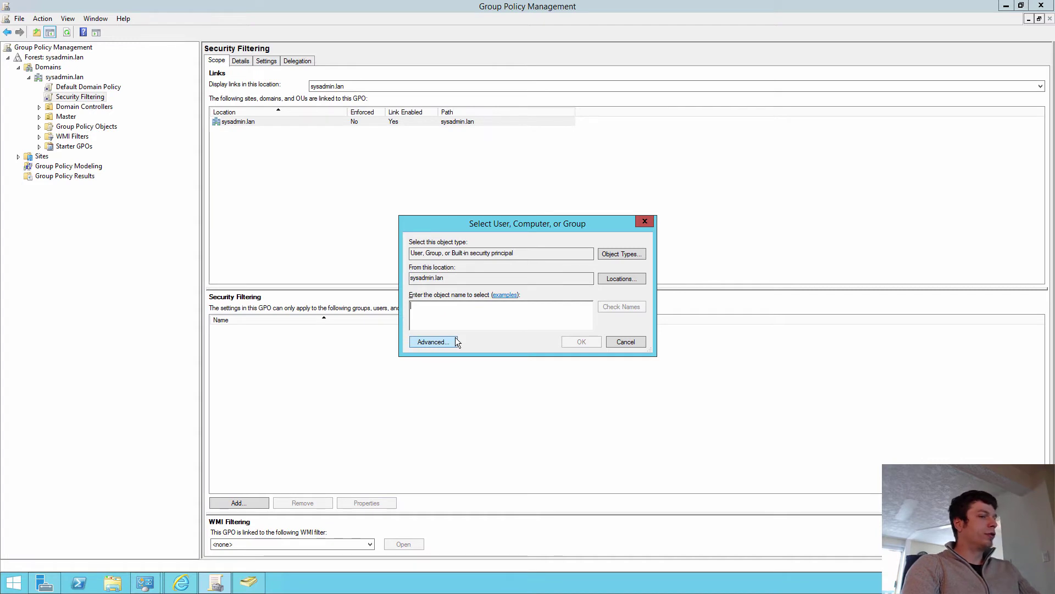
{"action": "type", "text": "test"}
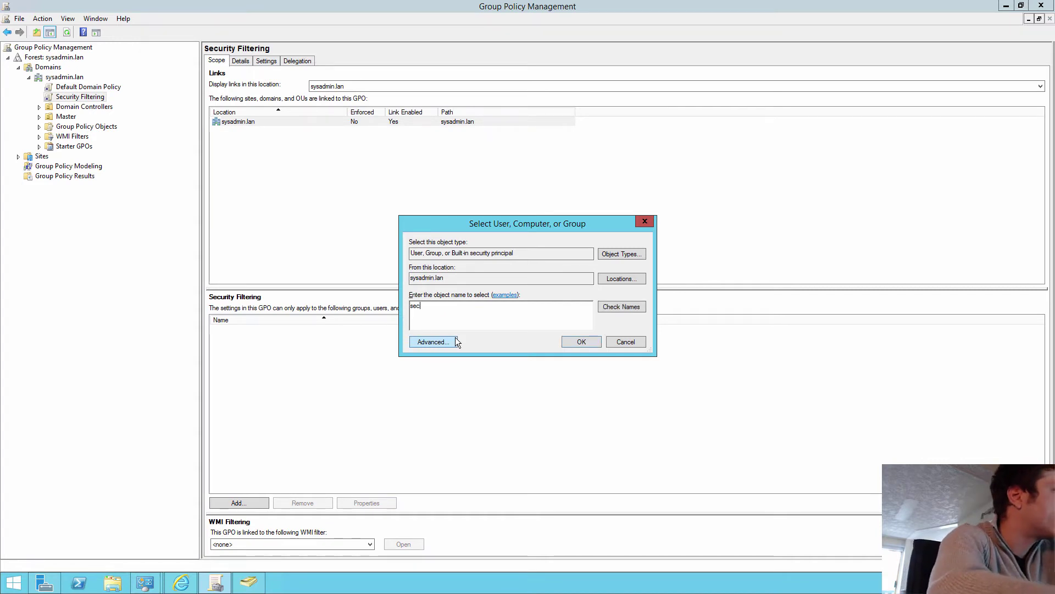
{"action": "key", "text": "Return"}
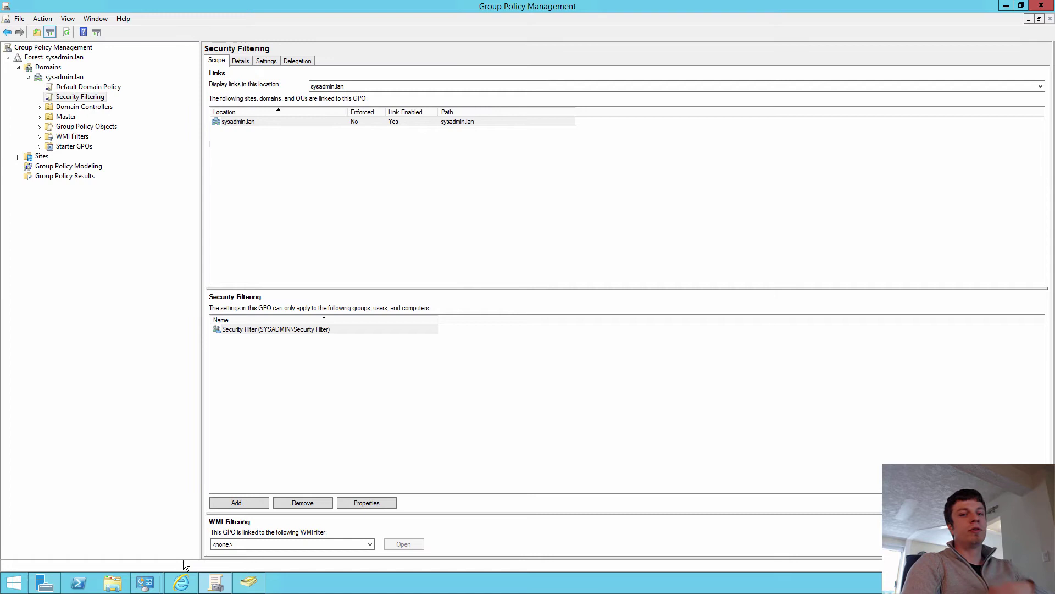
Bring Active Directory Users and Computers forward, centre it and select the Security Filter group
{"action": "left_click", "coordinate": [249, 582]}
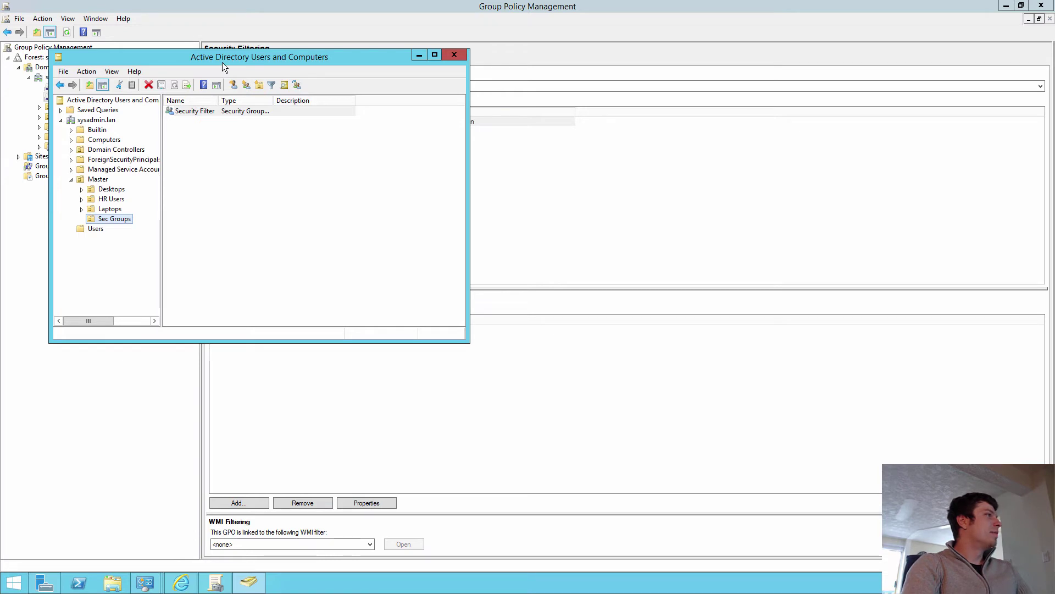
{"action": "left_click_drag", "start_coordinate": [222, 62], "coordinate": [463, 137]}
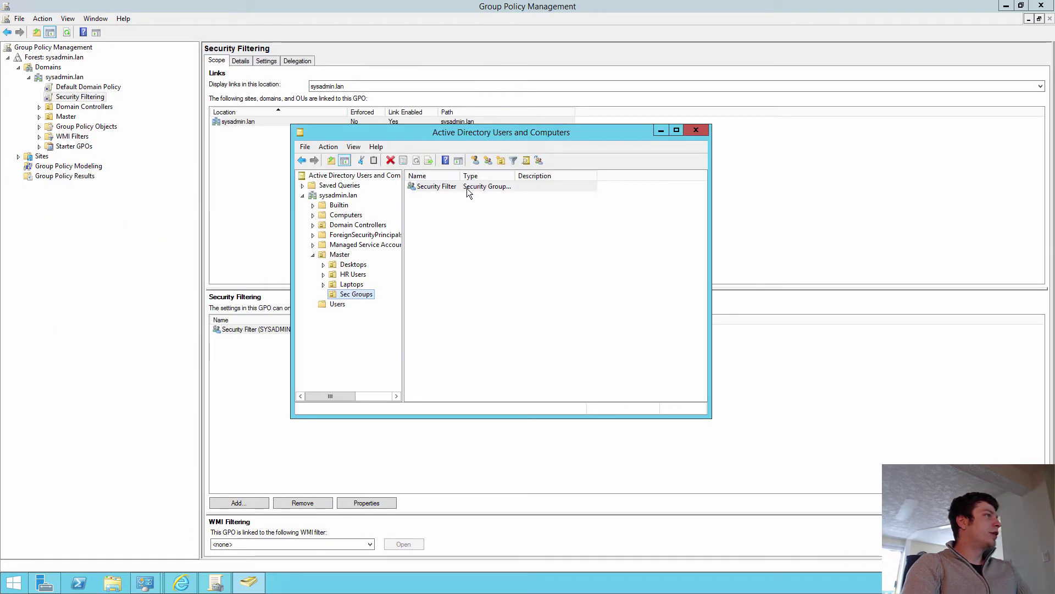
{"action": "left_click", "coordinate": [422, 190]}
{"action": "right_click", "coordinate": [417, 187]}
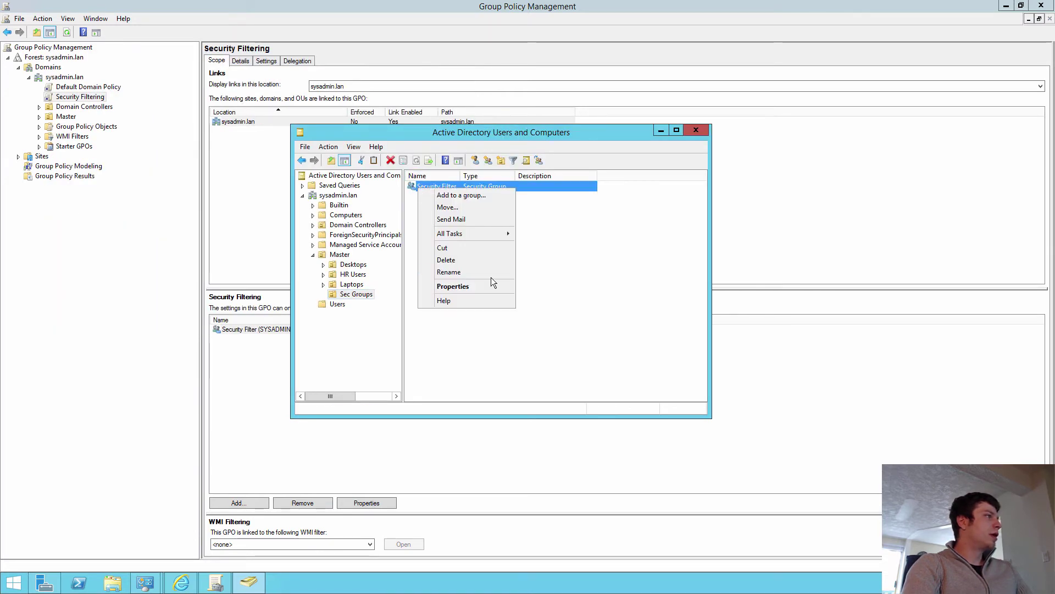
{"action": "left_click", "coordinate": [462, 195]}
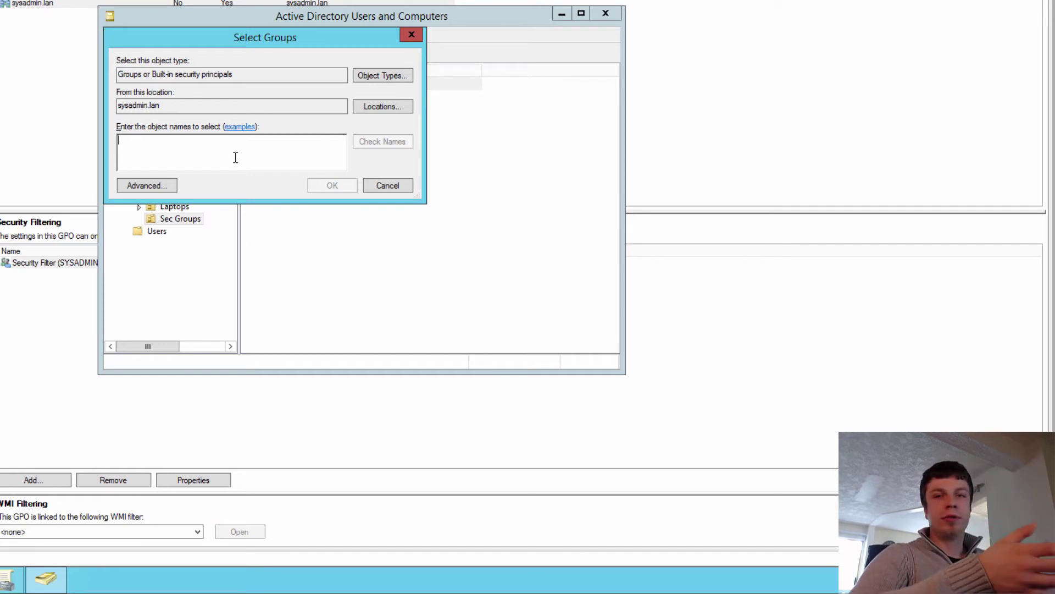
{"action": "key", "text": "Escape"}
Add a sysadmin.lan domain user as a member of the Security Filter group and apply
{"action": "right_click", "coordinate": [266, 84]}
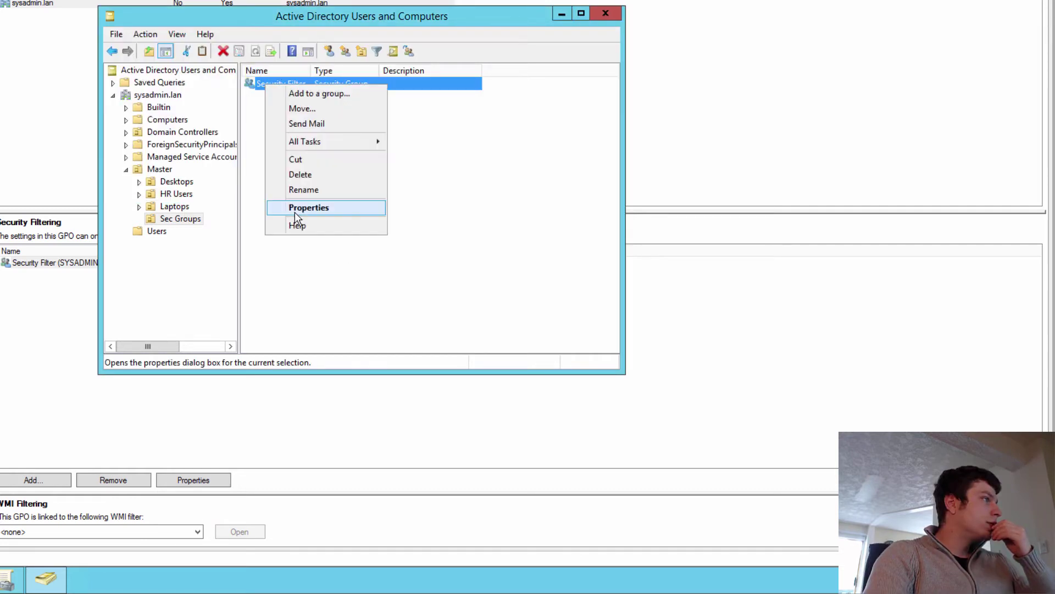
{"action": "left_click", "coordinate": [296, 208]}
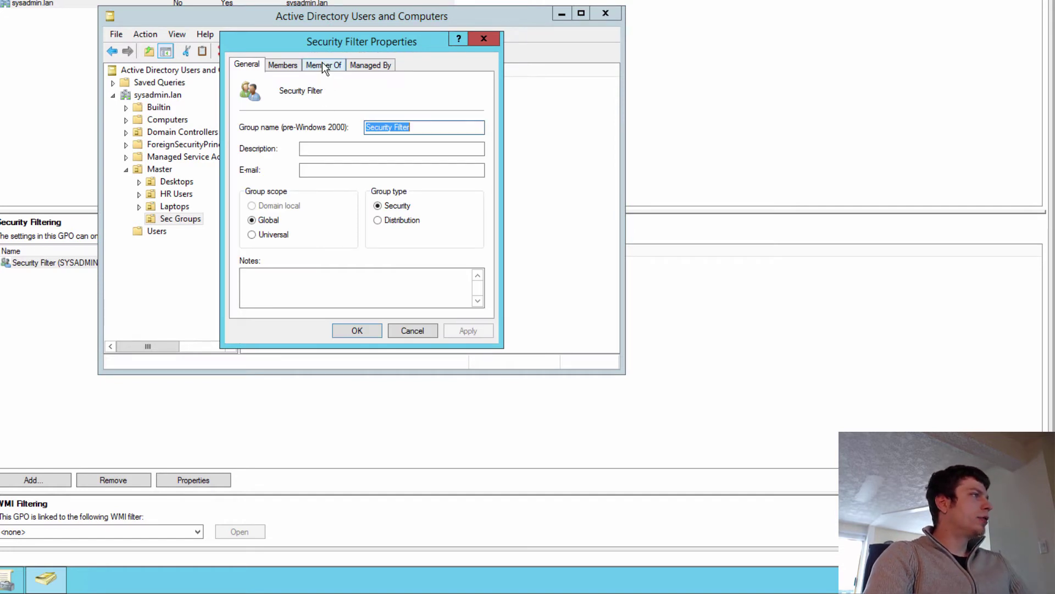
{"action": "left_click", "coordinate": [324, 66]}
{"action": "left_click", "coordinate": [286, 65]}
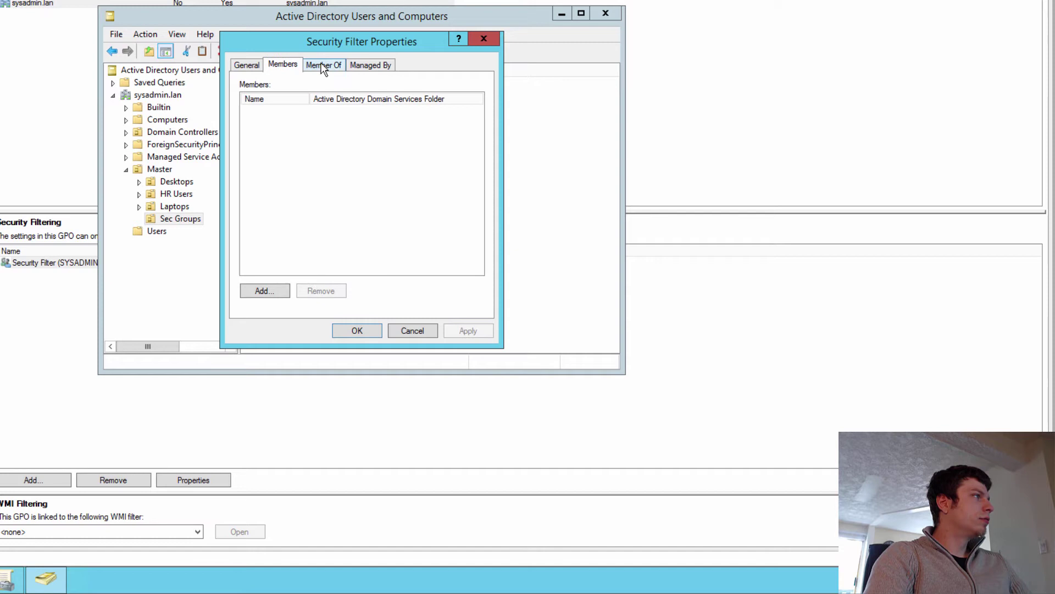
{"action": "left_click", "coordinate": [265, 291]}
{"action": "type", "text": "sys"}
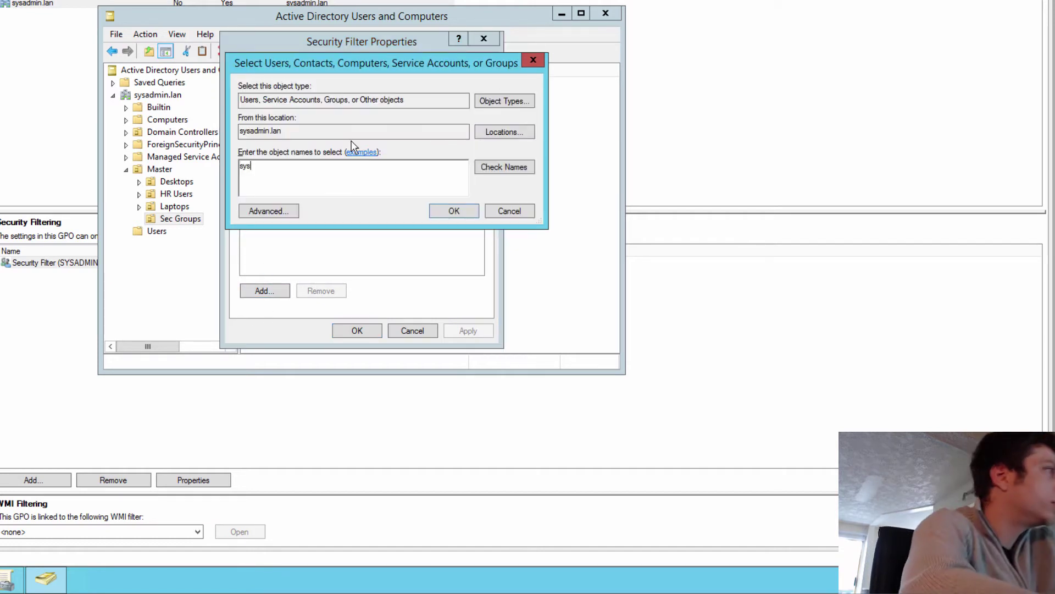
{"action": "key", "text": "Return"}
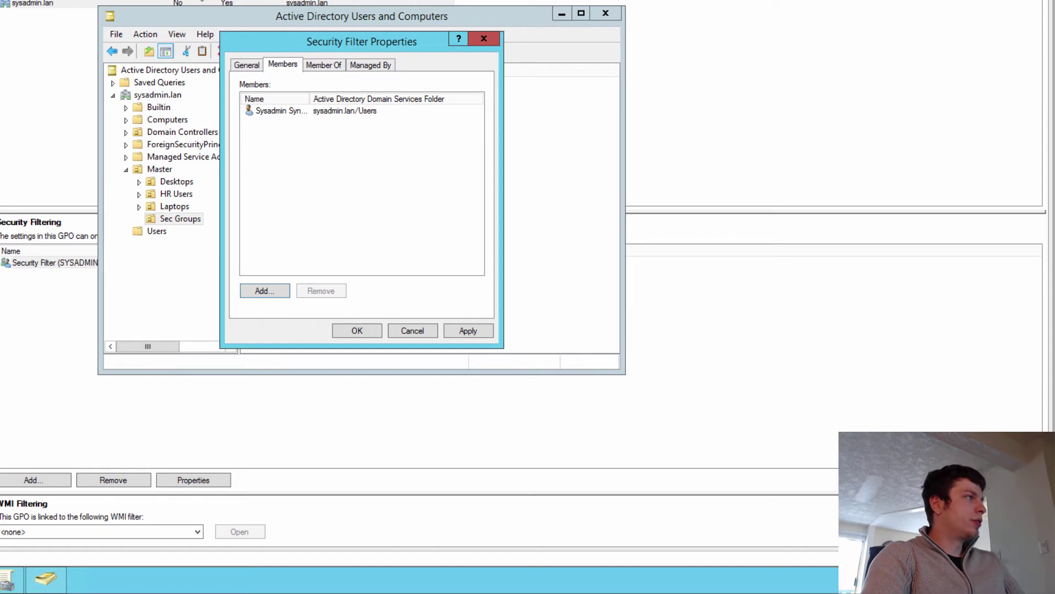
{"action": "left_click", "coordinate": [288, 111]}
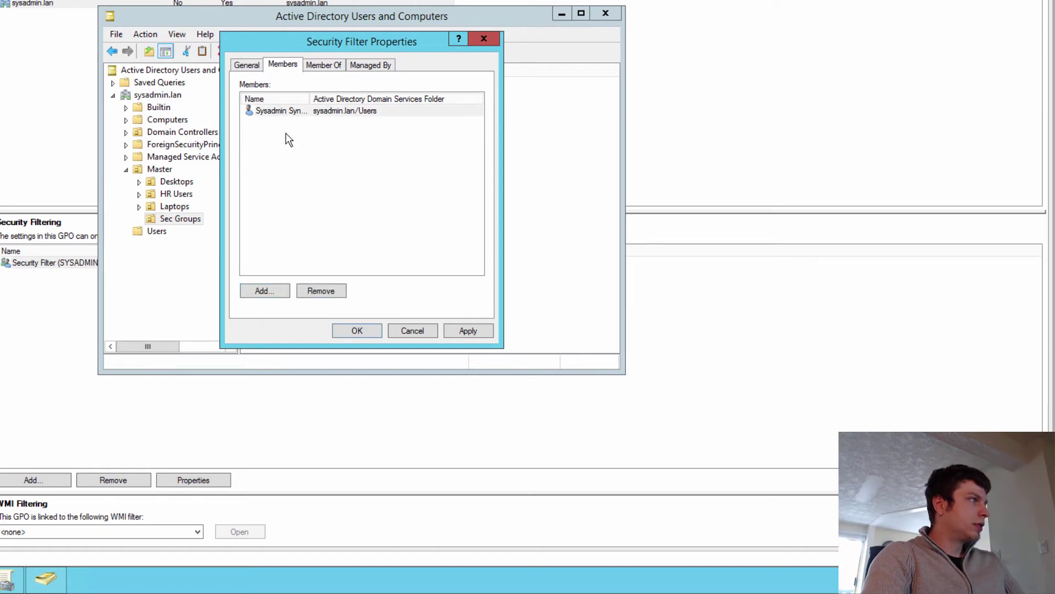
{"action": "left_click", "coordinate": [480, 331]}
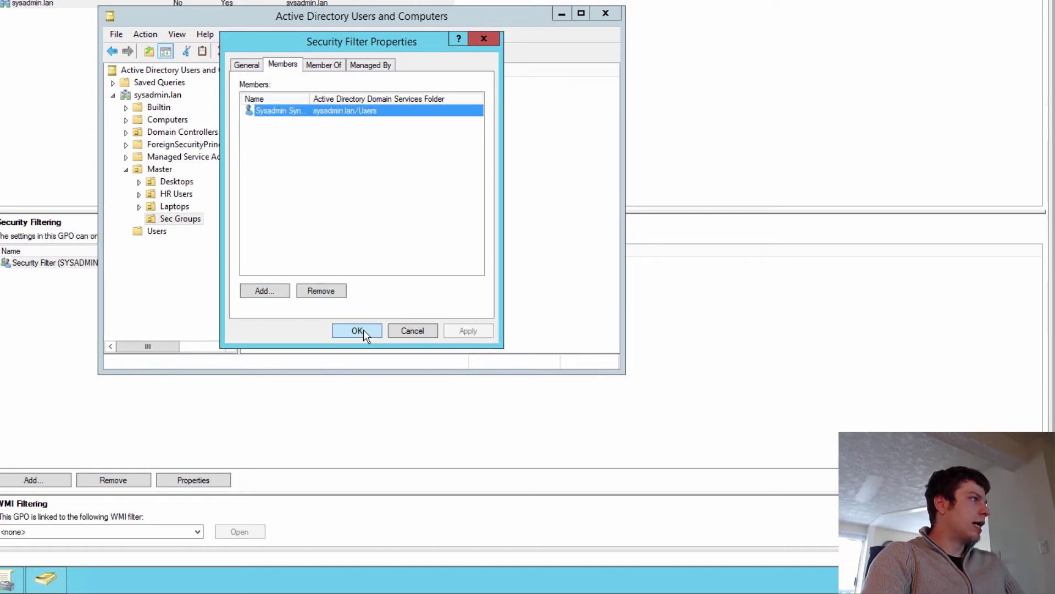
{"action": "left_click", "coordinate": [325, 65]}
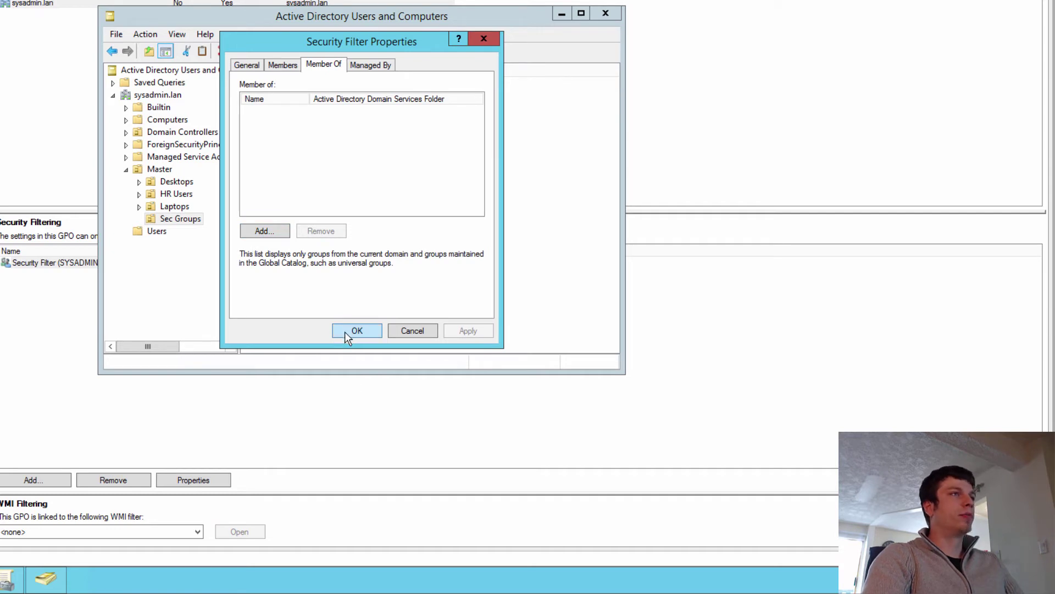
{"action": "left_click", "coordinate": [412, 331]}
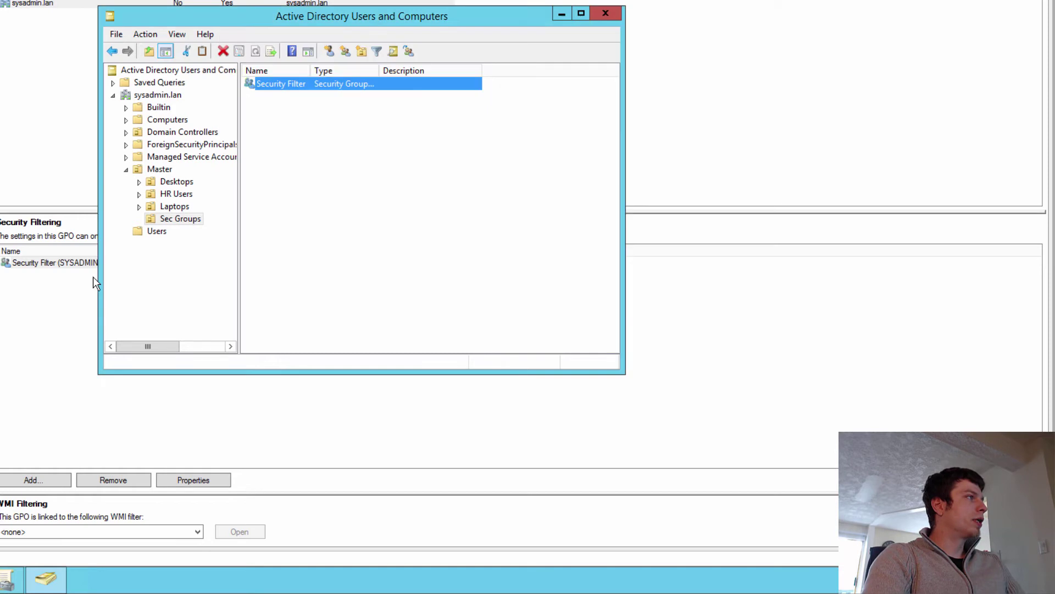
Return to Group Policy Management and select the Security Filtering GPO filtered to SYSADMIN\Security Filter
{"action": "right_click", "coordinate": [306, 83]}
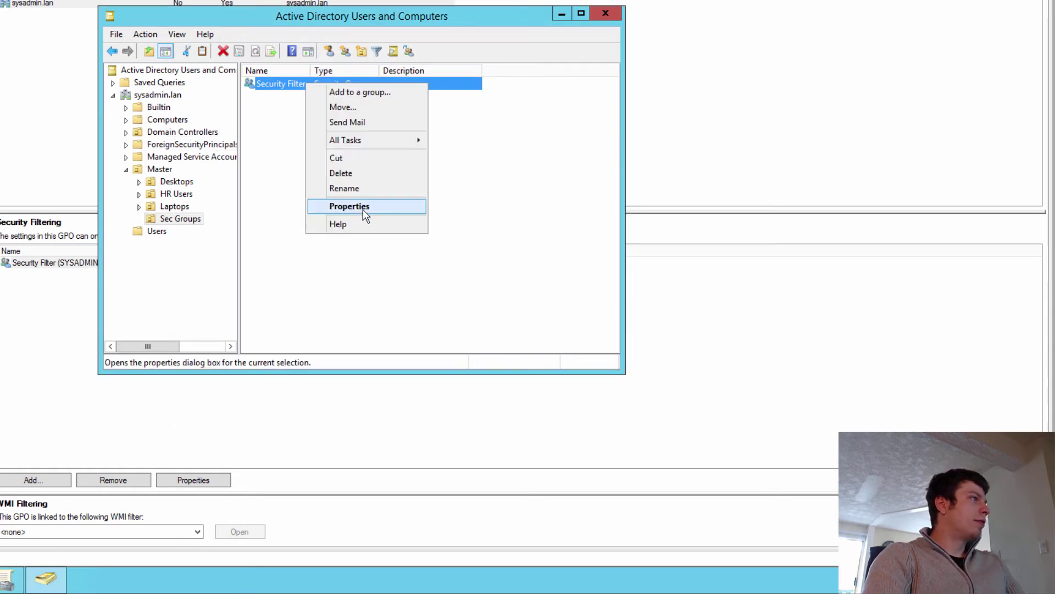
{"action": "key", "text": "Escape"}
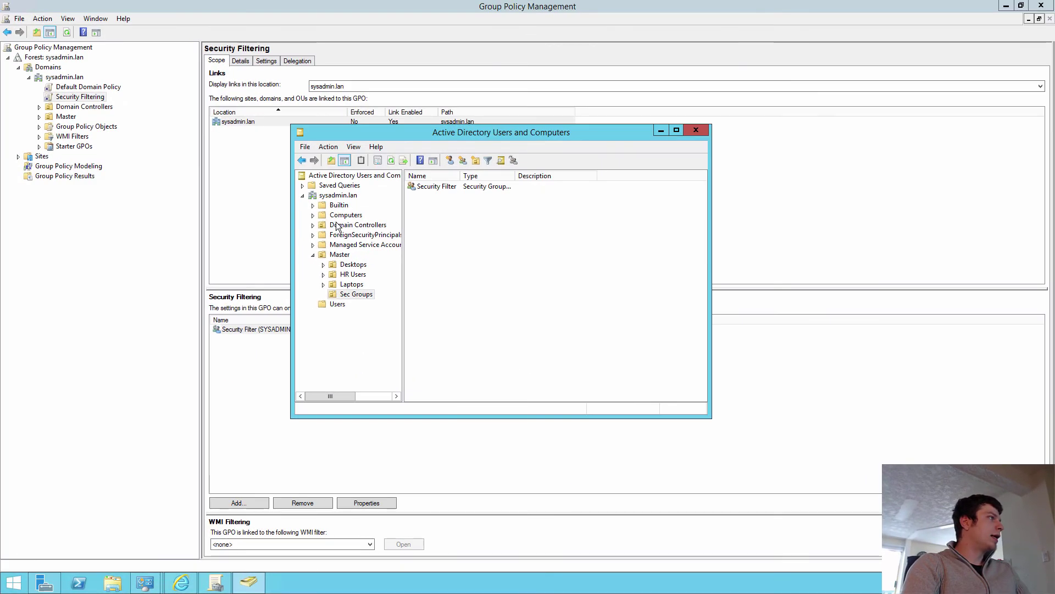
{"action": "left_click", "coordinate": [137, 275]}
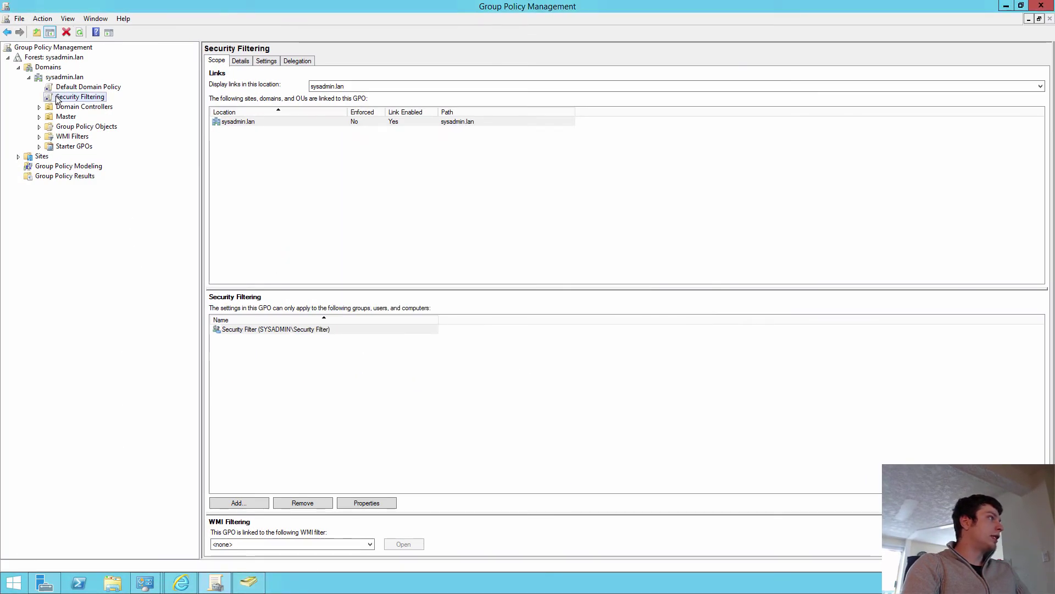
{"action": "key", "text": "F2"}
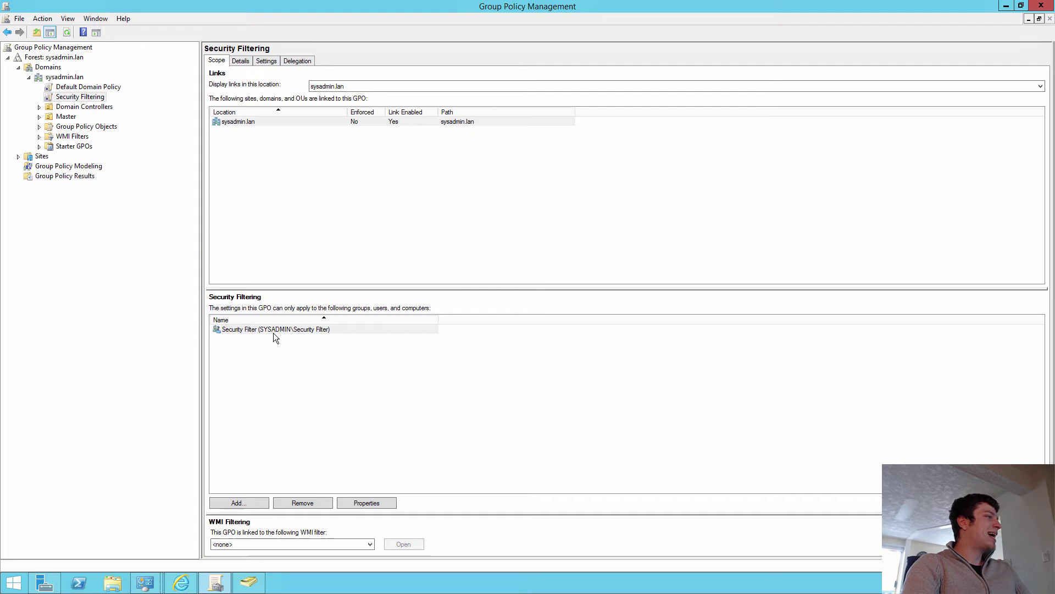
{"action": "left_click", "coordinate": [274, 333]}
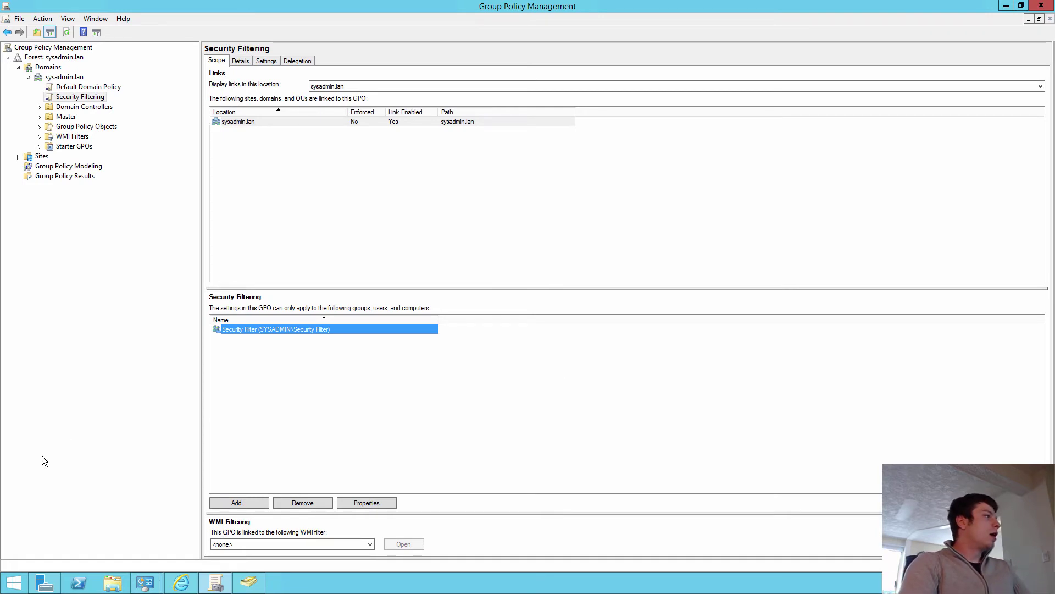
{"action": "left_click", "coordinate": [102, 100]}
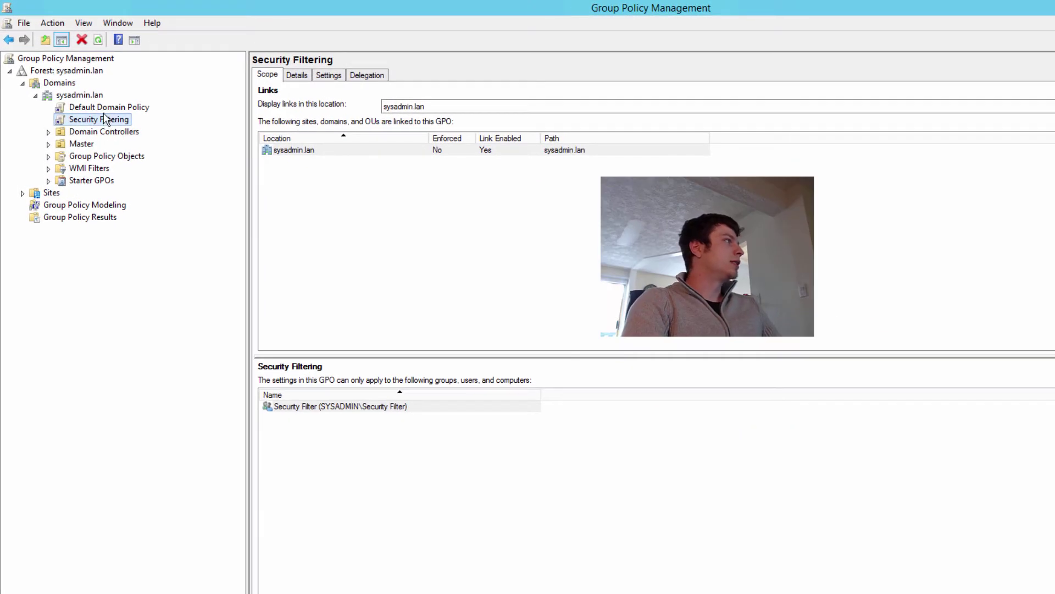
Edit the Security Filtering GPO and browse its User and Computer Configuration nodes
{"action": "right_click", "coordinate": [97, 121]}
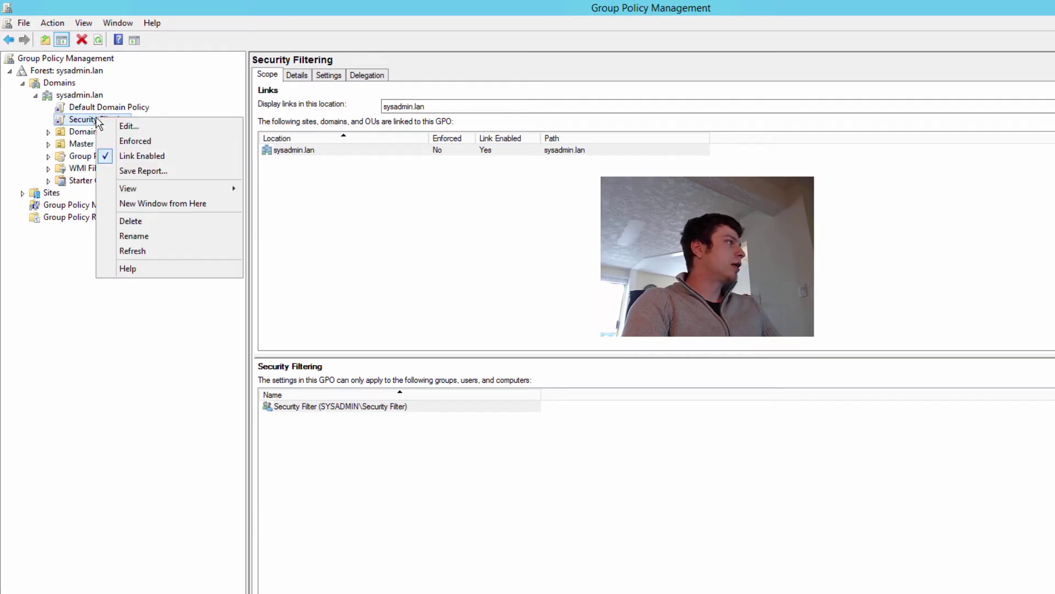
{"action": "left_click", "coordinate": [151, 127]}
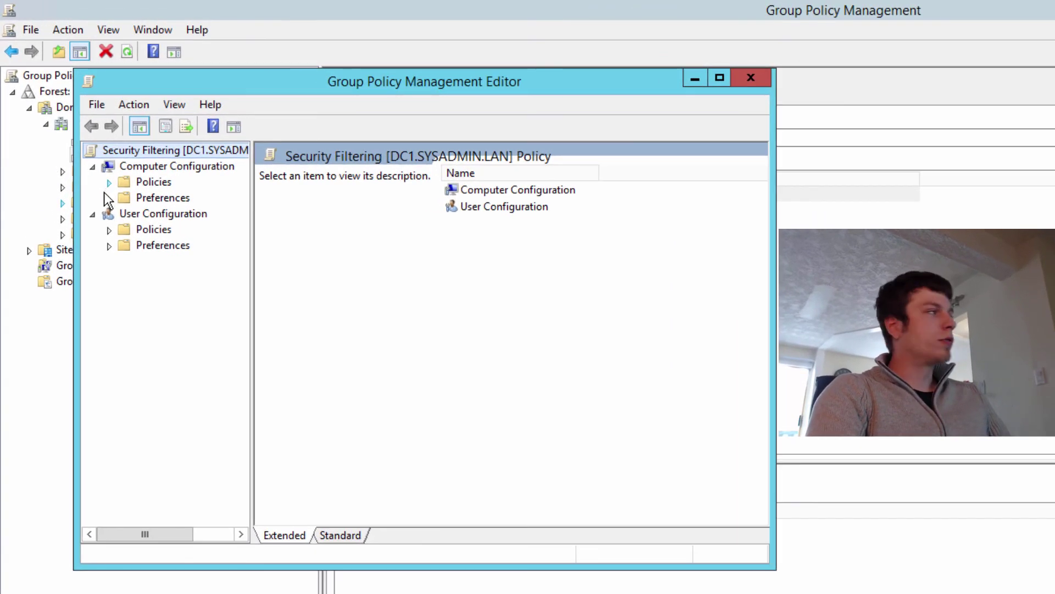
{"action": "left_click", "coordinate": [108, 246]}
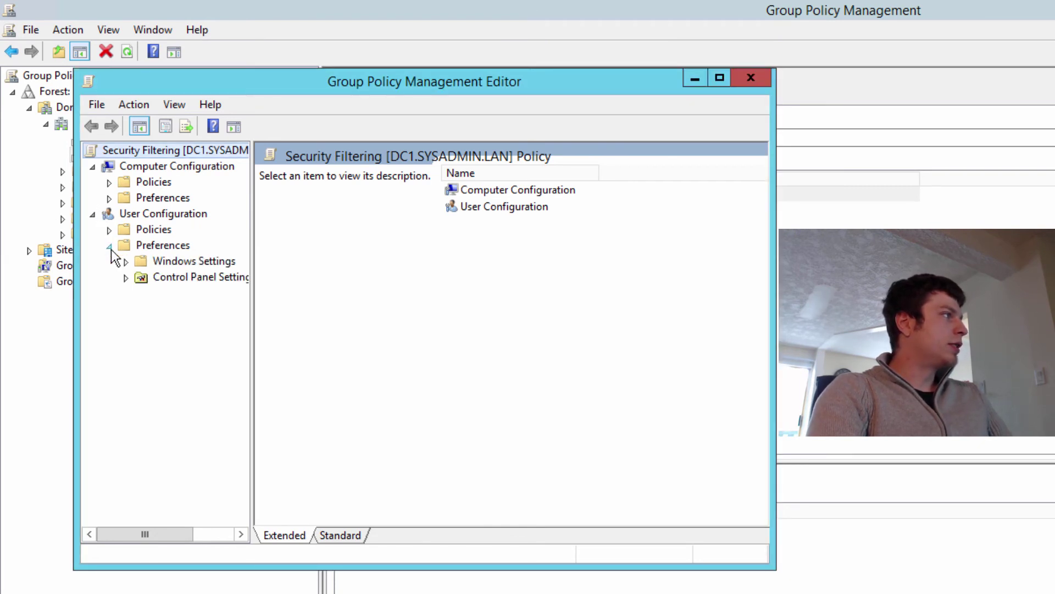
{"action": "left_click", "coordinate": [109, 247]}
{"action": "left_click", "coordinate": [141, 216]}
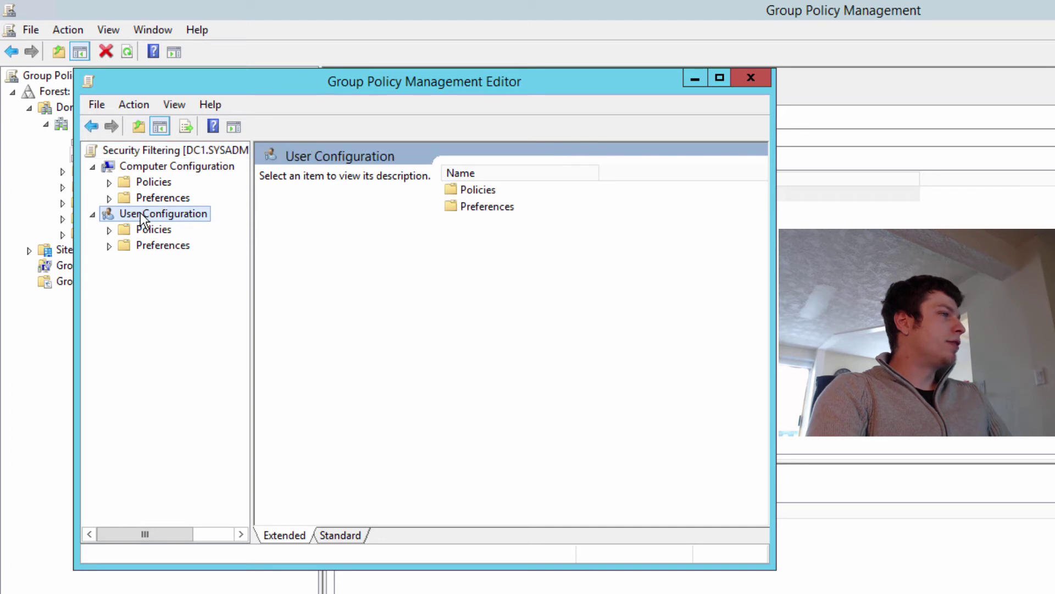
{"action": "left_click", "coordinate": [132, 168]}
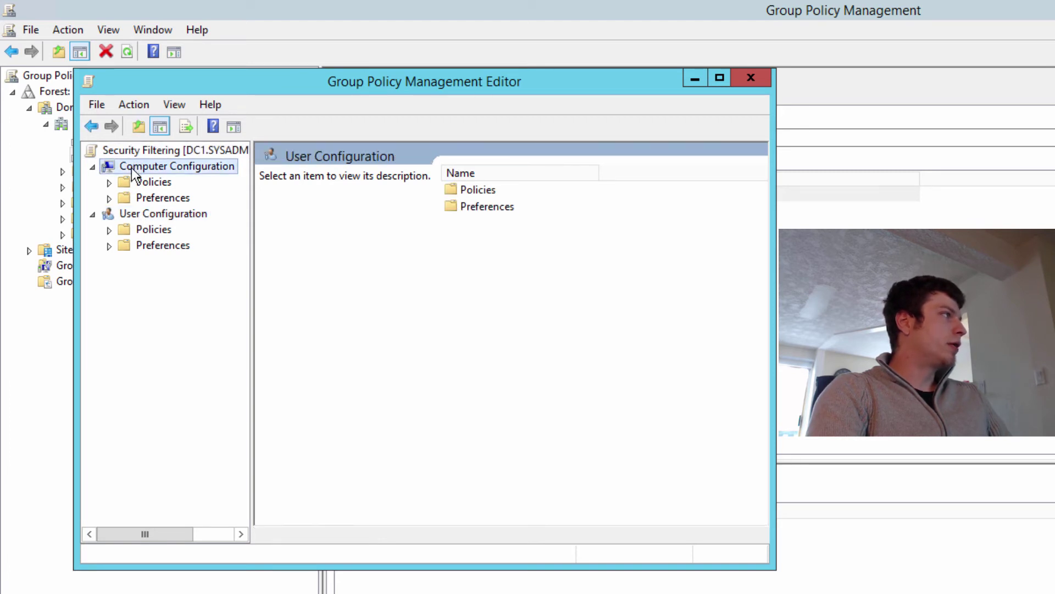
{"action": "left_click", "coordinate": [135, 215]}
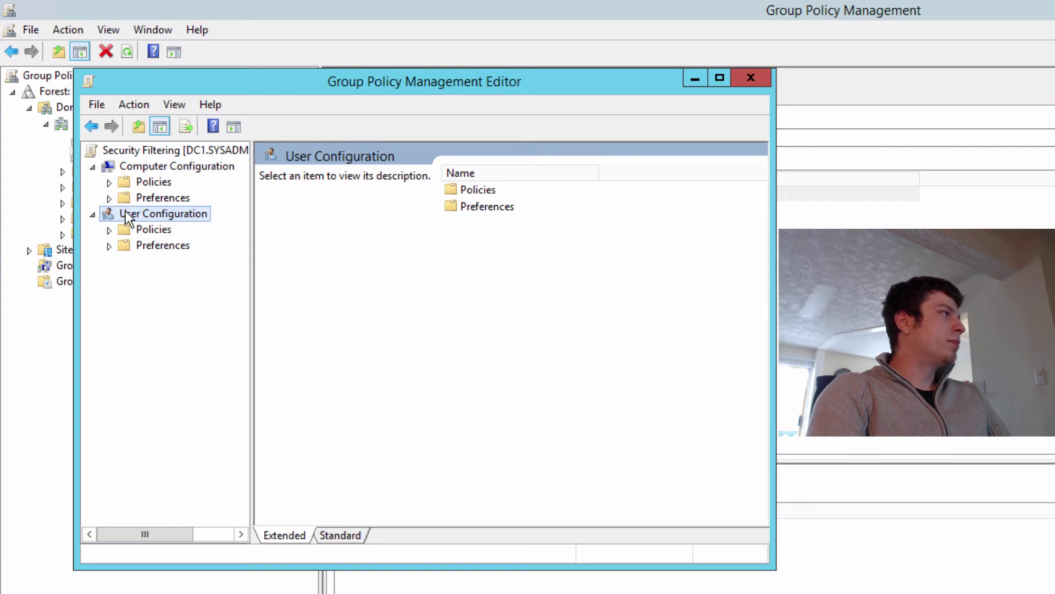
{"action": "left_click", "coordinate": [152, 171]}
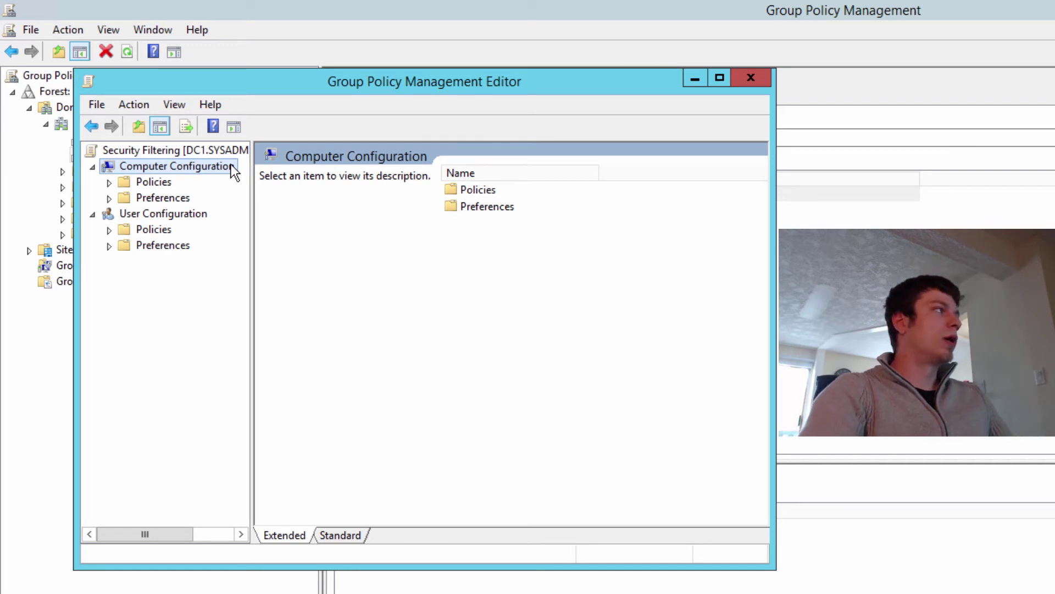
Expand the computer Policies and Windows Settings folders, widen the tree pane, and view Software installation
{"action": "left_click", "coordinate": [109, 181]}
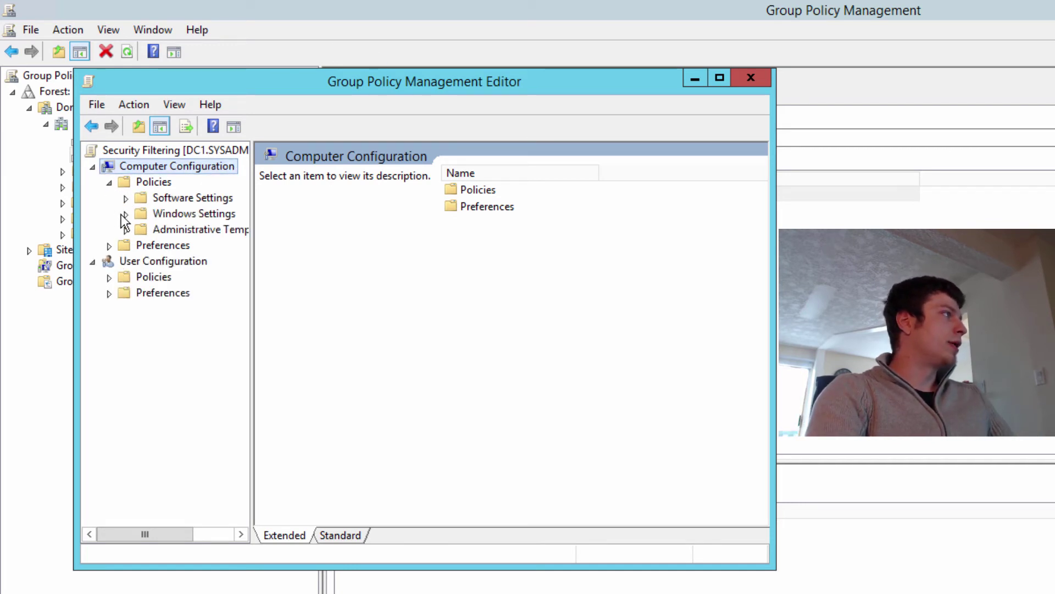
{"action": "left_click", "coordinate": [125, 214]}
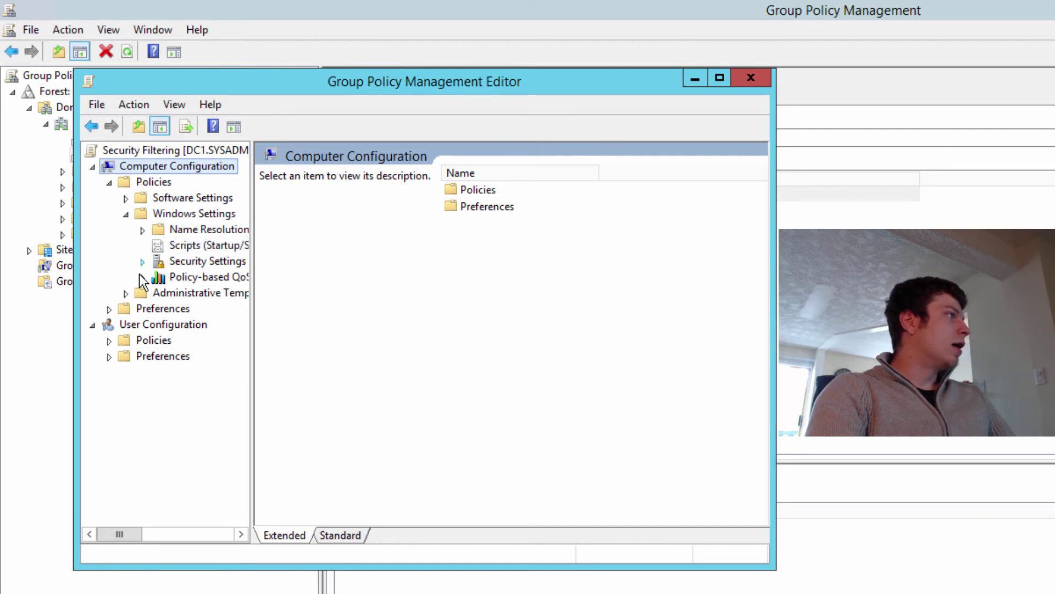
{"action": "left_click", "coordinate": [126, 294]}
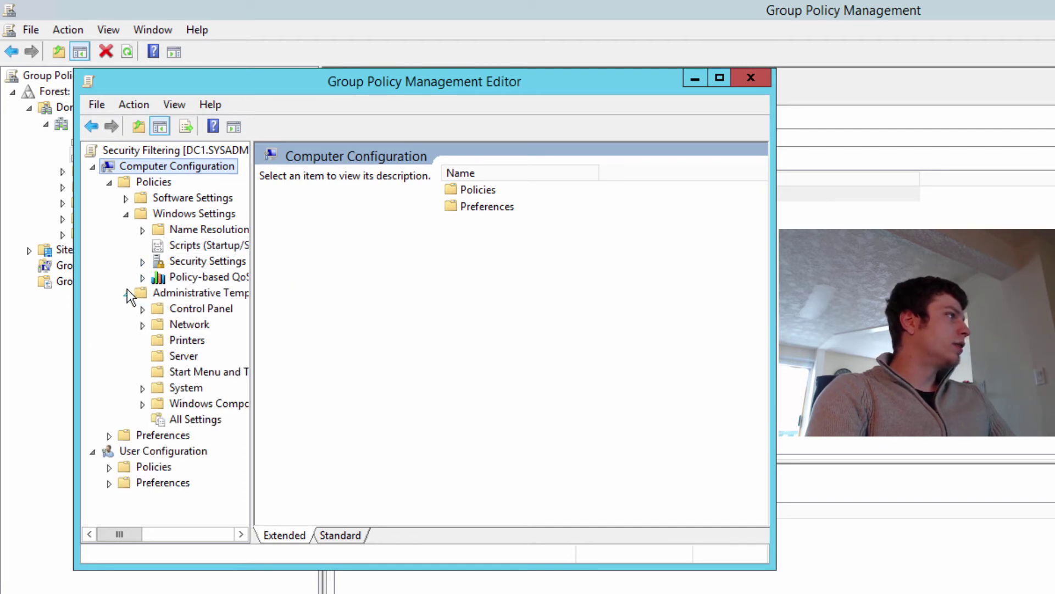
{"action": "left_click", "coordinate": [126, 294]}
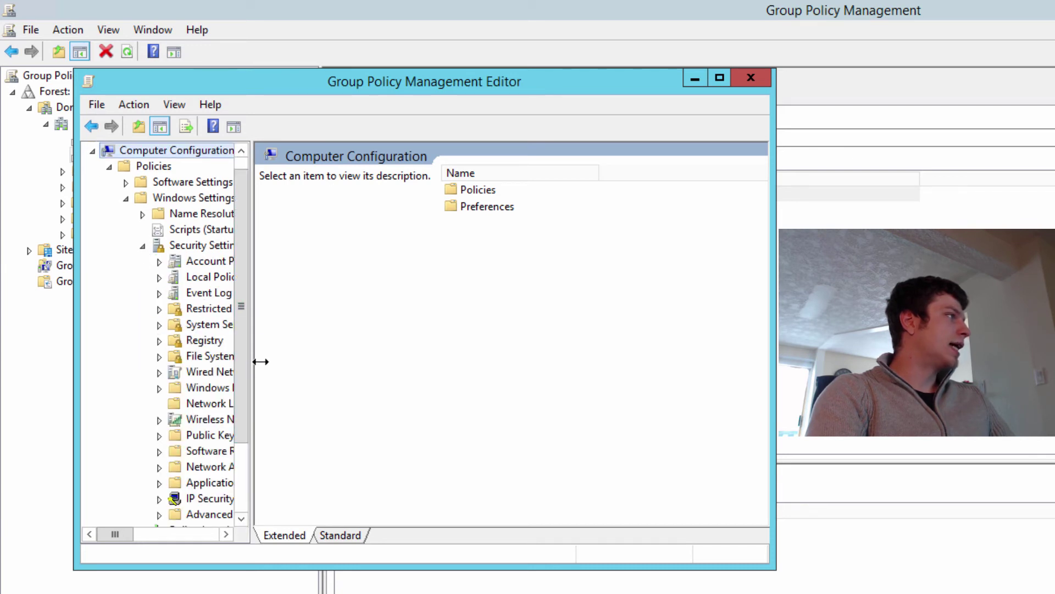
{"action": "left_click_drag", "start_coordinate": [261, 361], "coordinate": [356, 334]}
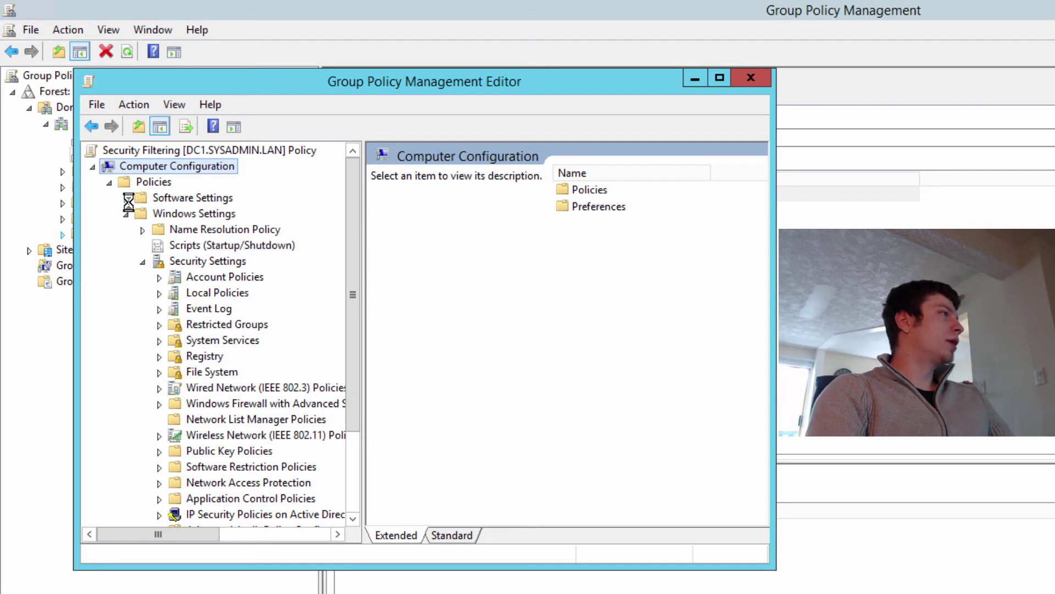
{"action": "left_click", "coordinate": [211, 214]}
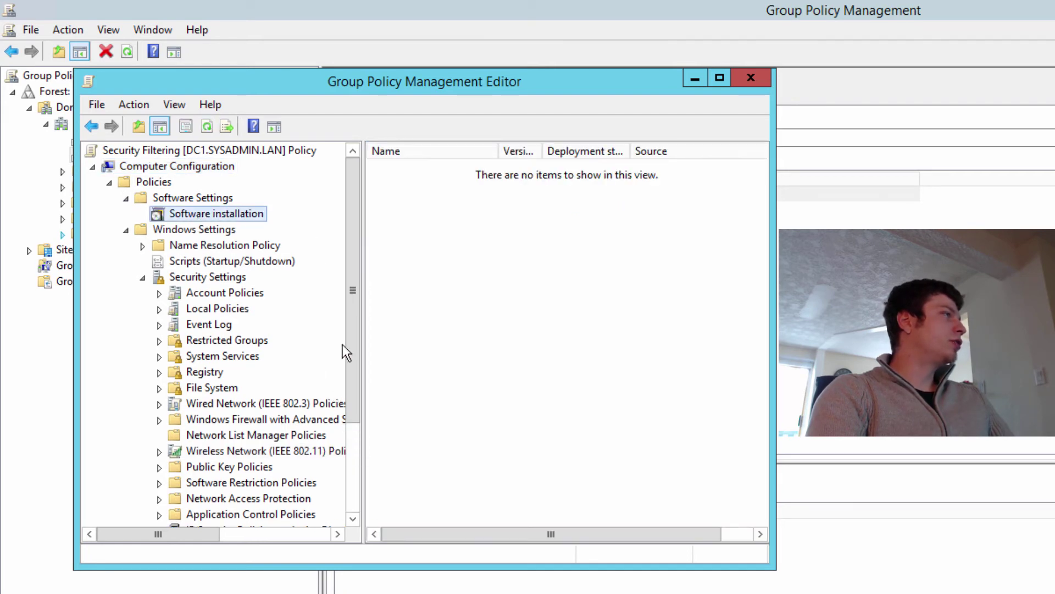
View Internet Explorer policies under Administrative Templates > Windows Components, then collapse the folders
{"action": "left_click_drag", "start_coordinate": [353, 358], "coordinate": [354, 455]}
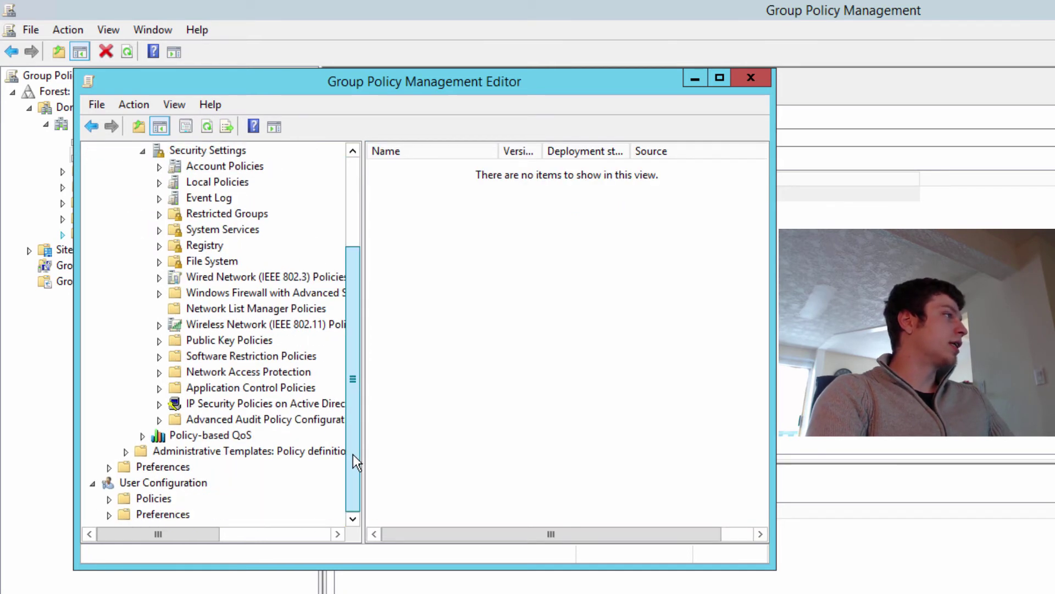
{"action": "left_click", "coordinate": [126, 452]}
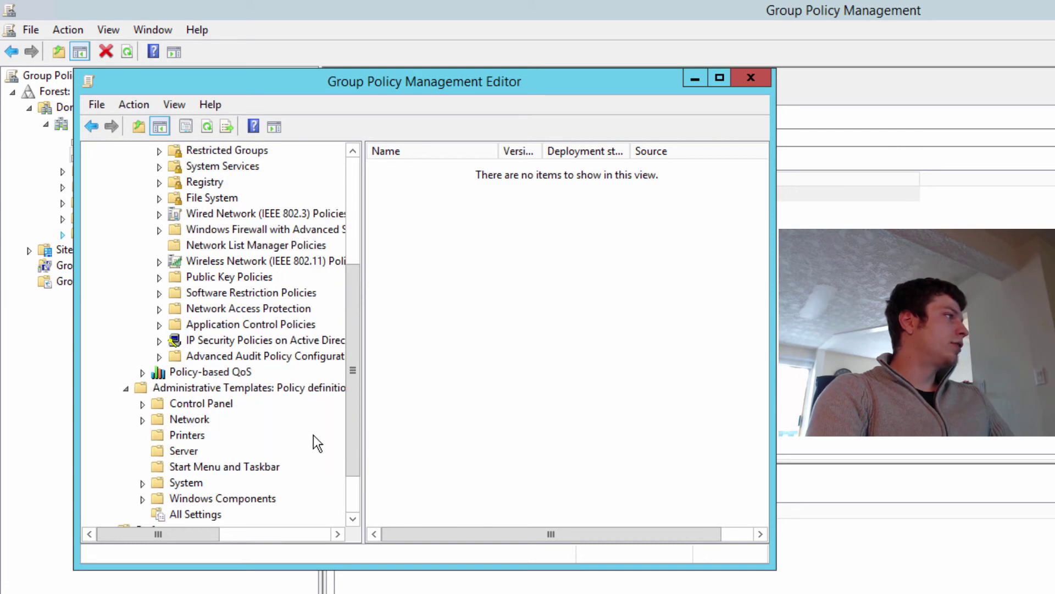
{"action": "left_click", "coordinate": [143, 499]}
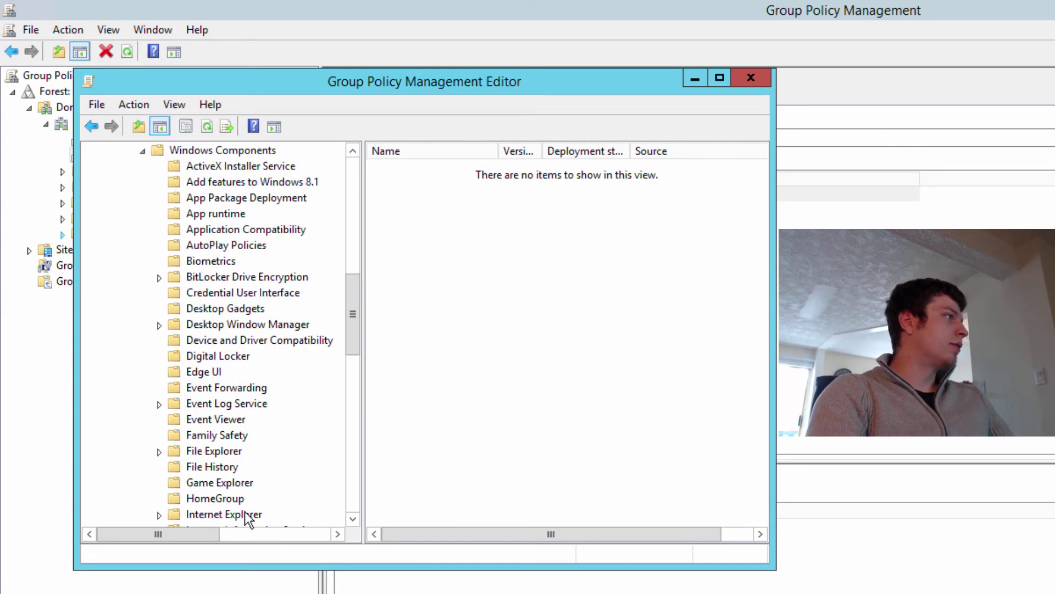
{"action": "left_click", "coordinate": [215, 515]}
{"action": "scroll", "coordinate": [214, 498], "scroll_direction": "down", "scroll_amount": 6}
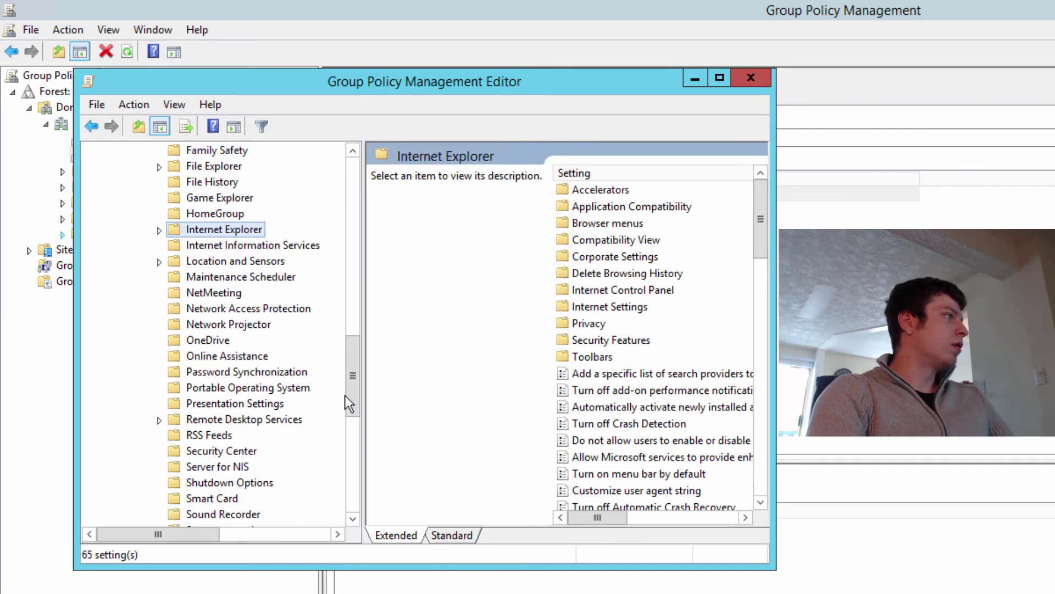
{"action": "left_click_drag", "start_coordinate": [353, 340], "coordinate": [353, 162]}
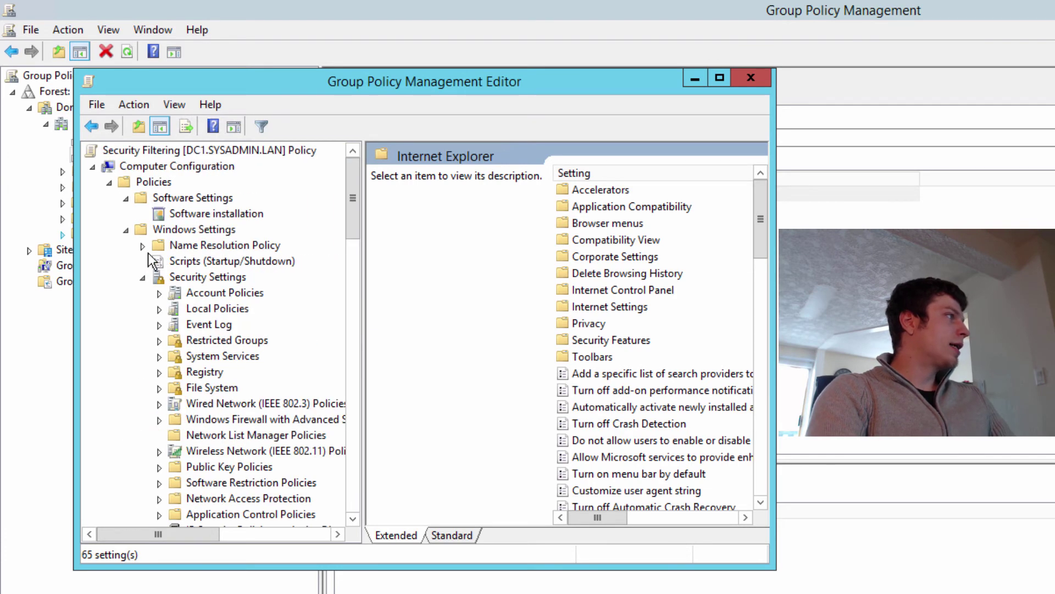
{"action": "left_click", "coordinate": [126, 198]}
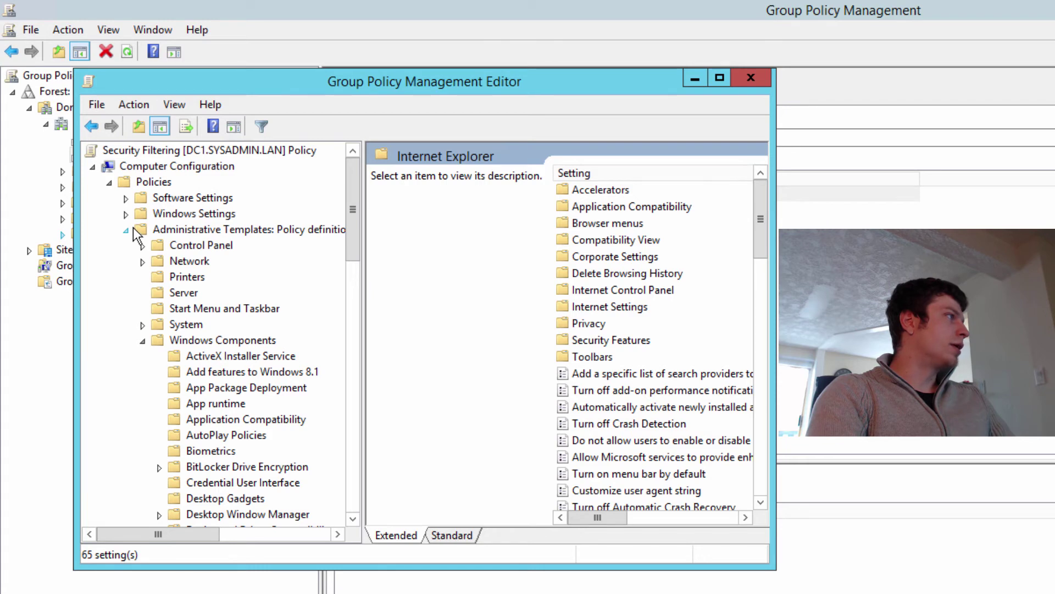
{"action": "left_click", "coordinate": [127, 231]}
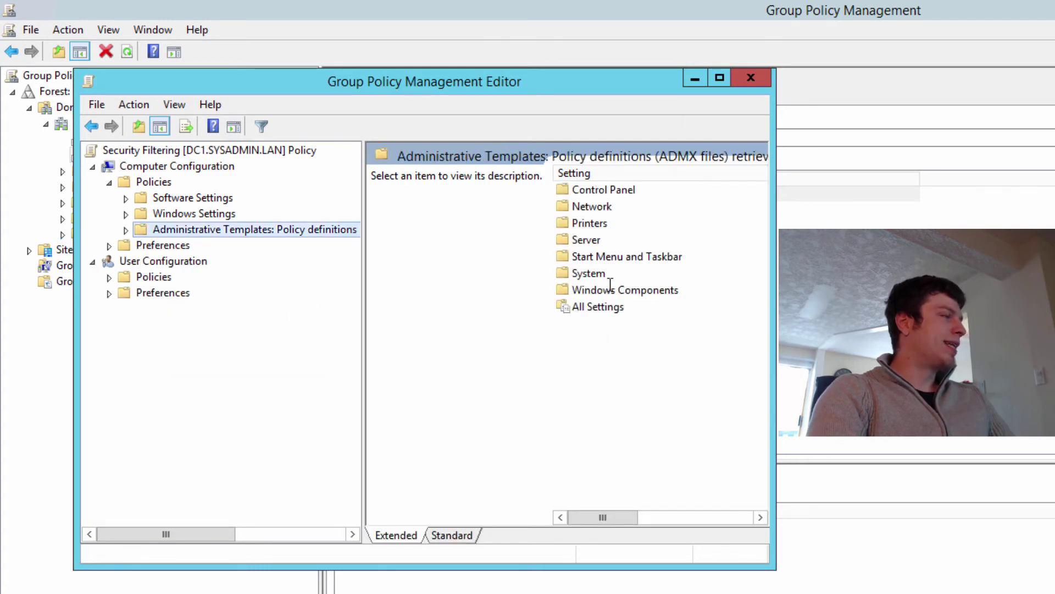
Close the editor and view the Security Filtering GPO's scope, filtered to the Security Filter group
{"action": "left_click", "coordinate": [751, 78]}
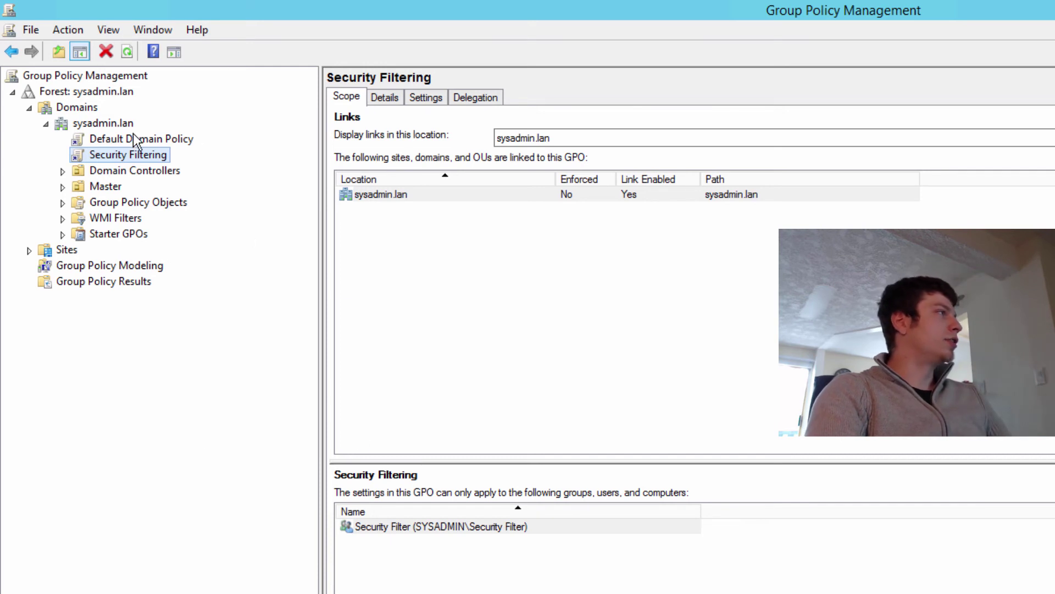
{"action": "left_click", "coordinate": [122, 141]}
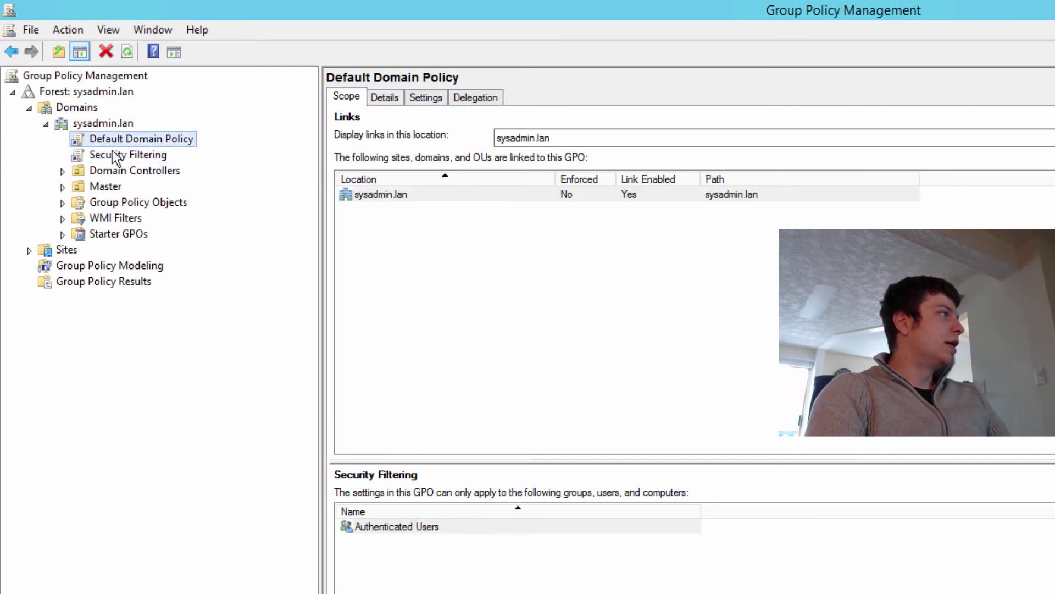
{"action": "left_click", "coordinate": [106, 156]}
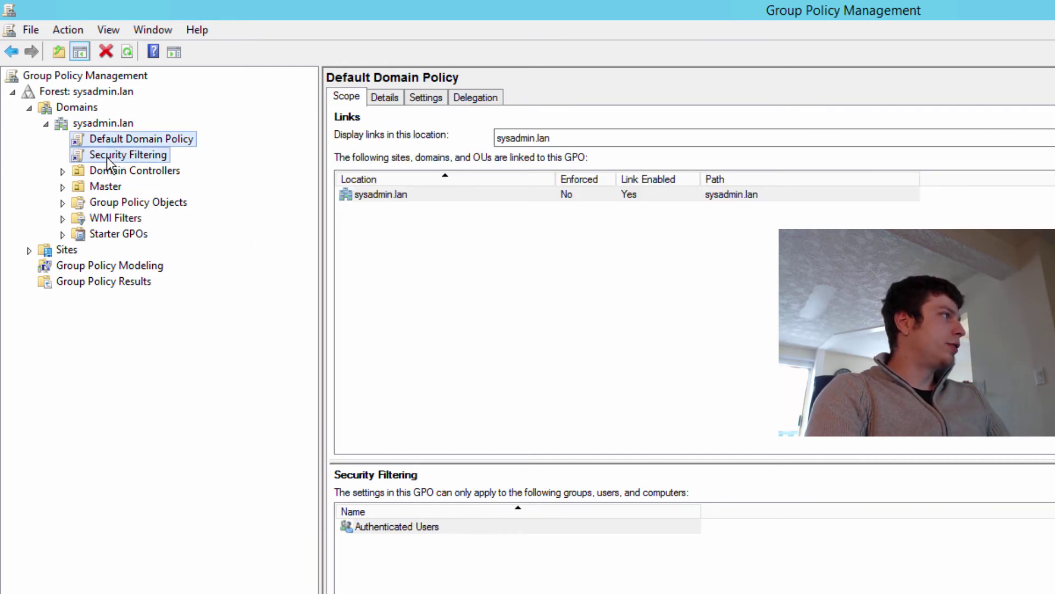
{"action": "left_click", "coordinate": [65, 203]}
{"action": "left_click", "coordinate": [138, 248]}
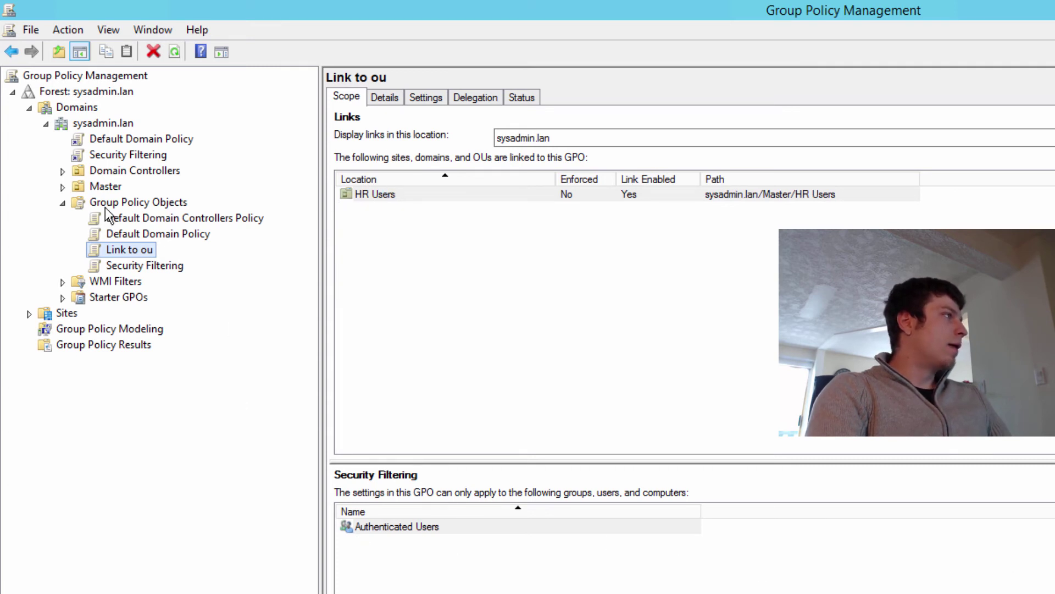
{"action": "left_click", "coordinate": [163, 266]}
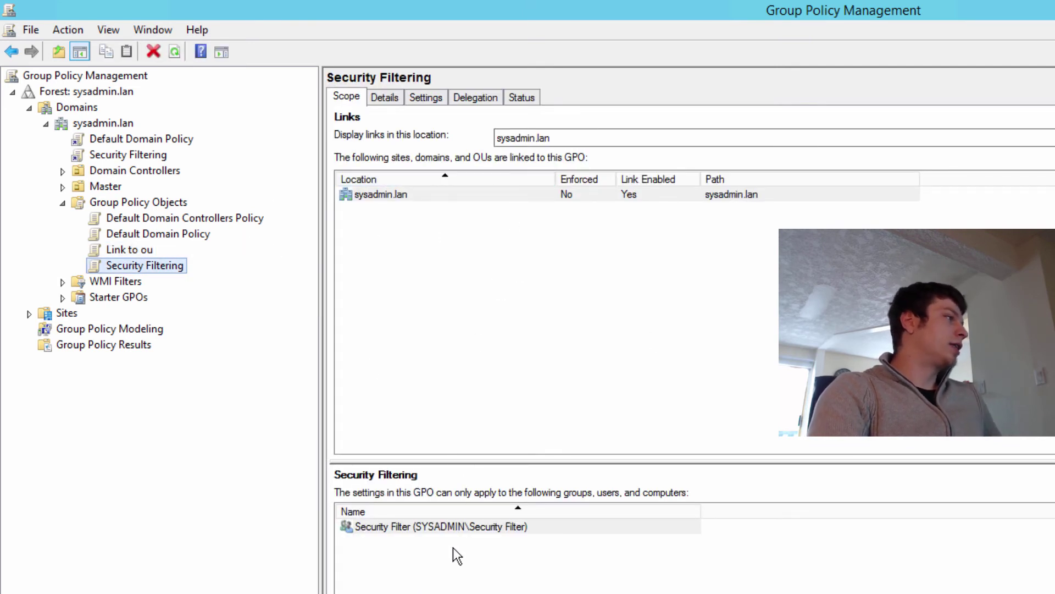
{"action": "left_click", "coordinate": [415, 529]}
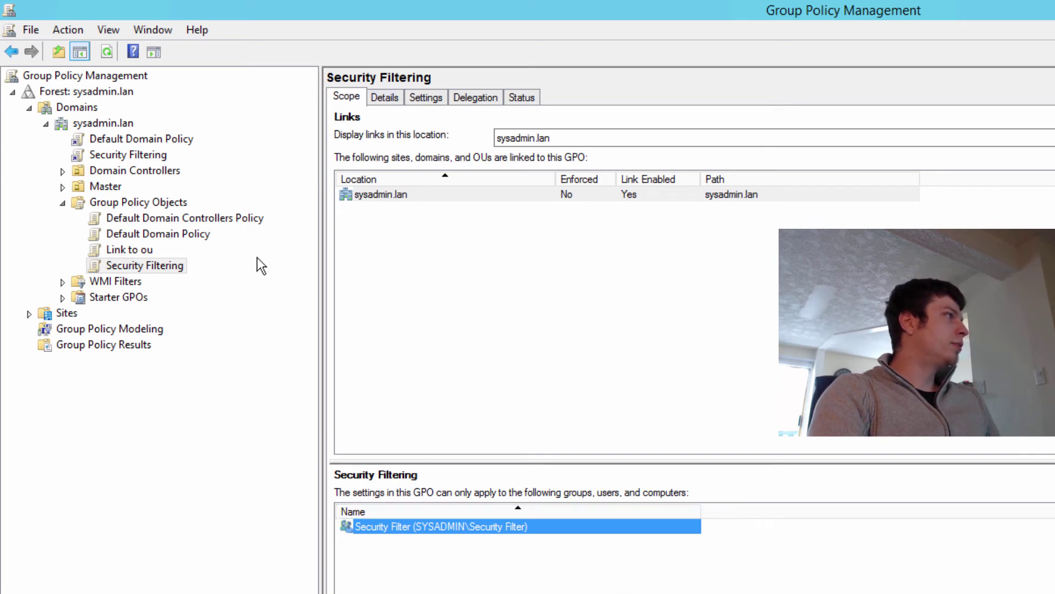
Expand Domain Controllers and view its only linked GPO, the enabled Default Domain Controllers Policy
{"action": "left_click", "coordinate": [63, 187]}
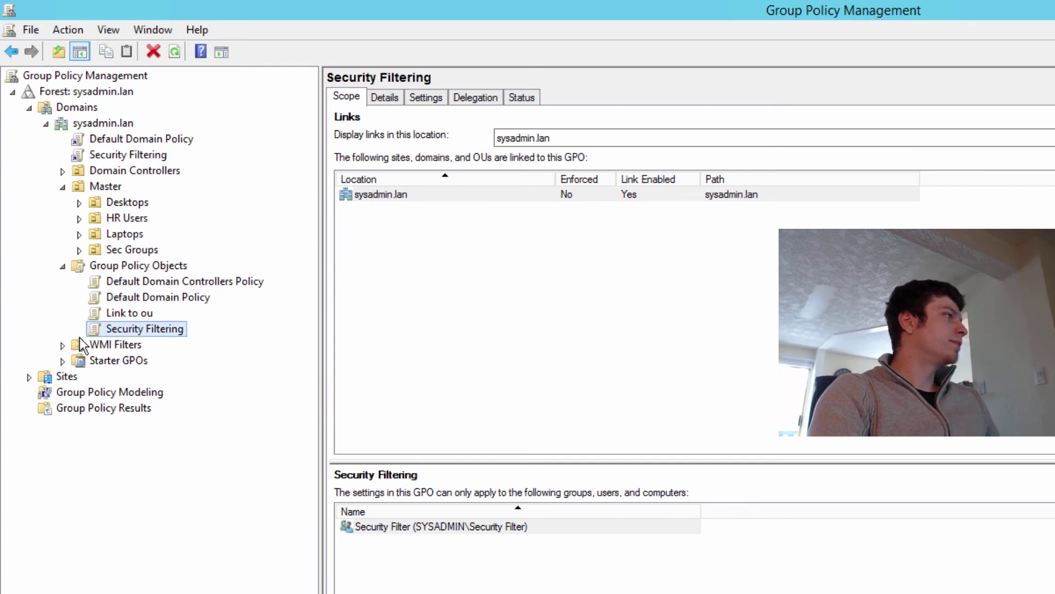
{"action": "left_click", "coordinate": [63, 187]}
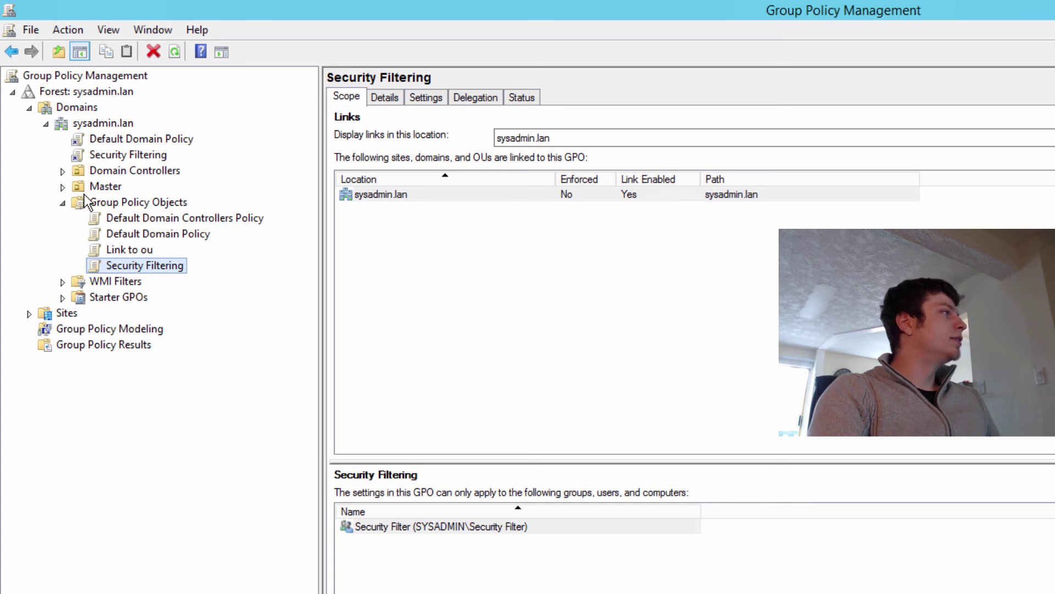
{"action": "left_click", "coordinate": [58, 176]}
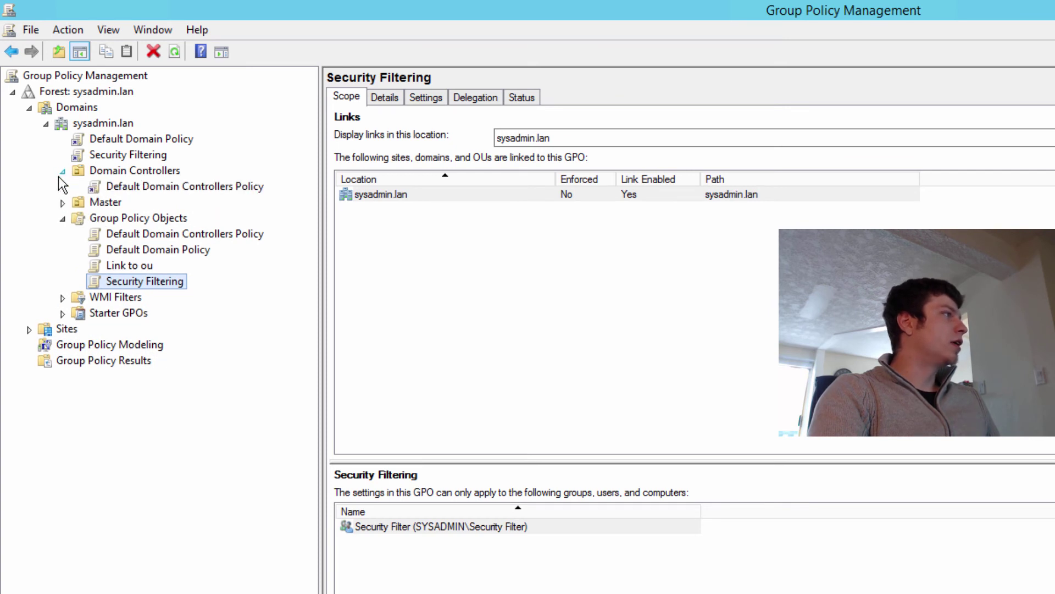
{"action": "left_click", "coordinate": [58, 173]}
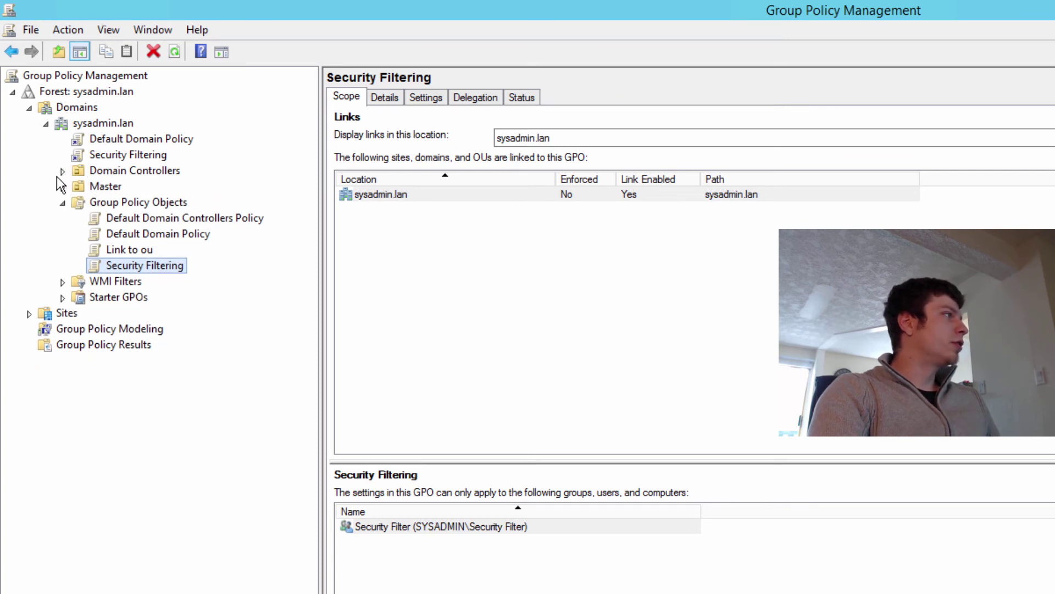
{"action": "left_click", "coordinate": [59, 174]}
{"action": "left_click", "coordinate": [108, 186]}
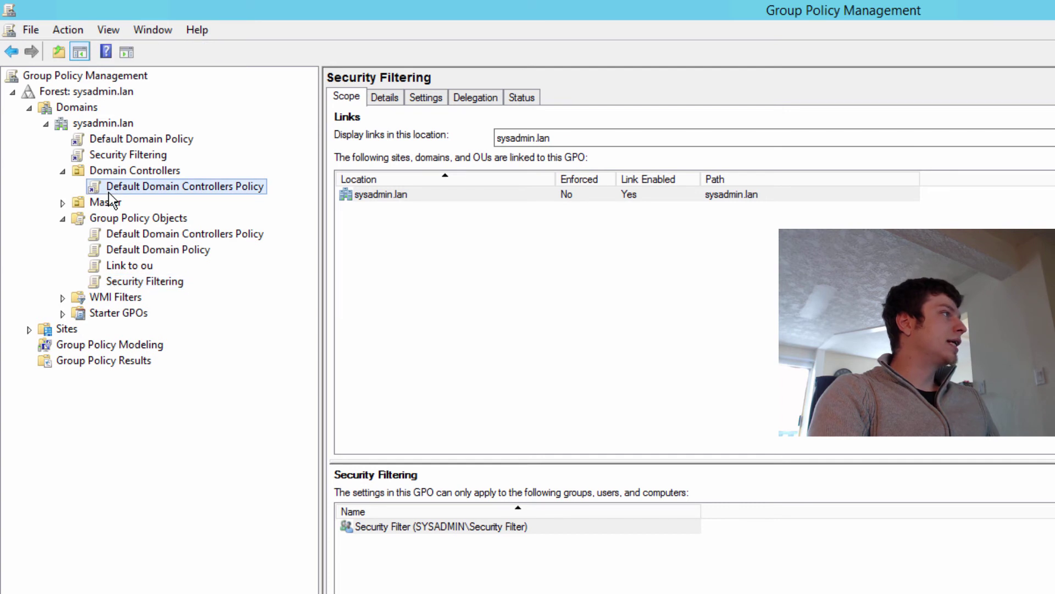
{"action": "left_click", "coordinate": [66, 172]}
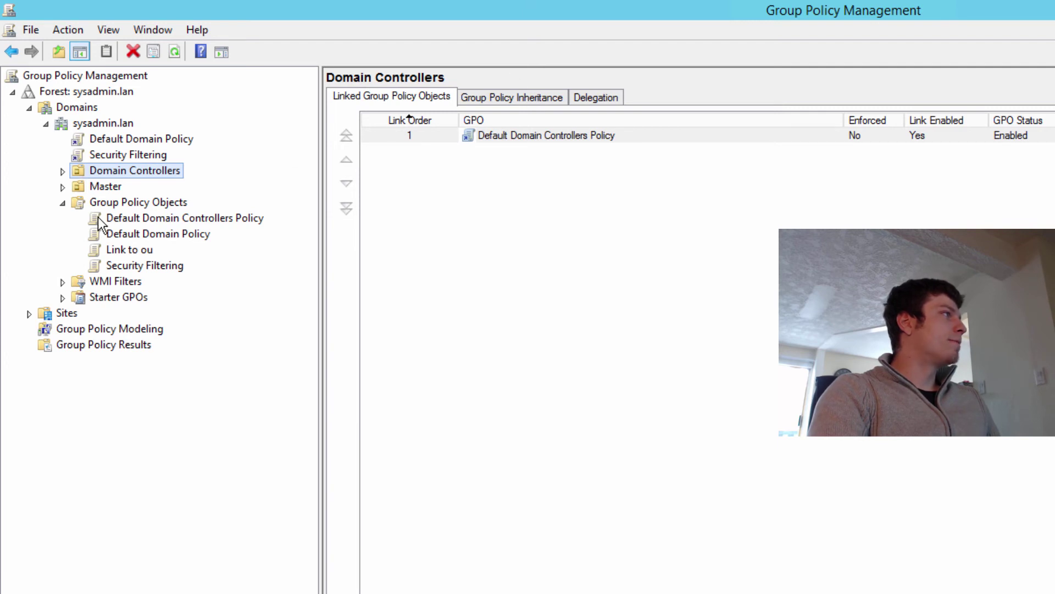
Review the Default Domain Policy's Details, Settings, Delegation and Status tabs, then return to Scope
{"action": "left_click", "coordinate": [114, 207]}
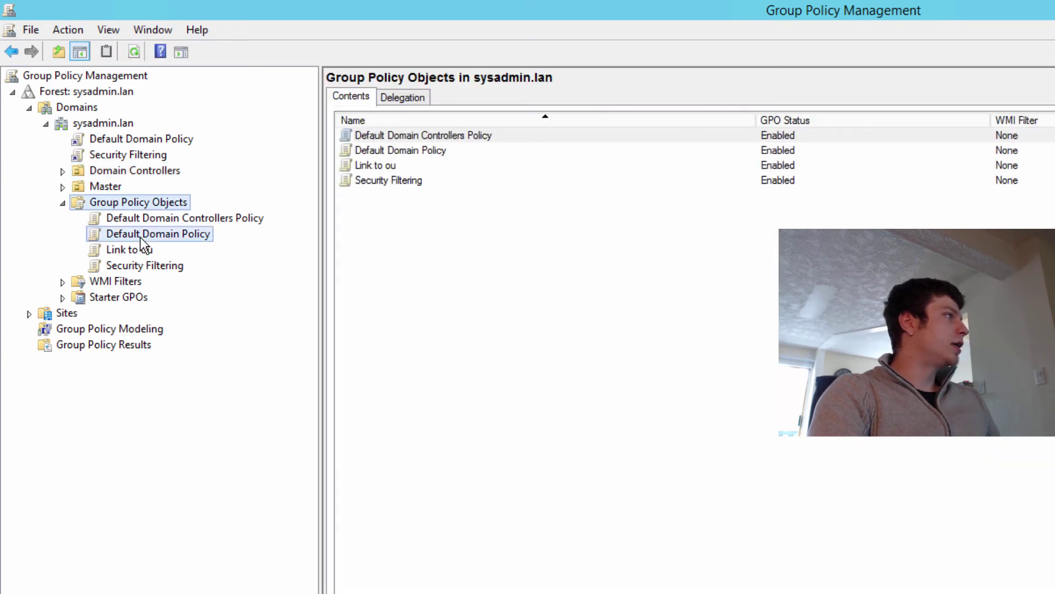
{"action": "left_click", "coordinate": [165, 236]}
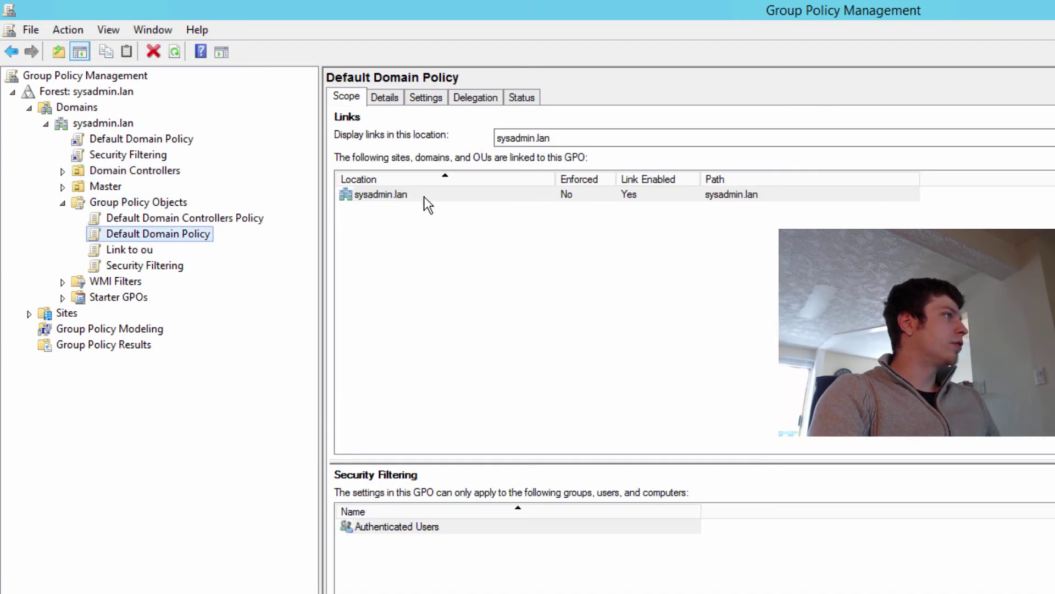
{"action": "left_click", "coordinate": [387, 99]}
{"action": "left_click", "coordinate": [354, 99]}
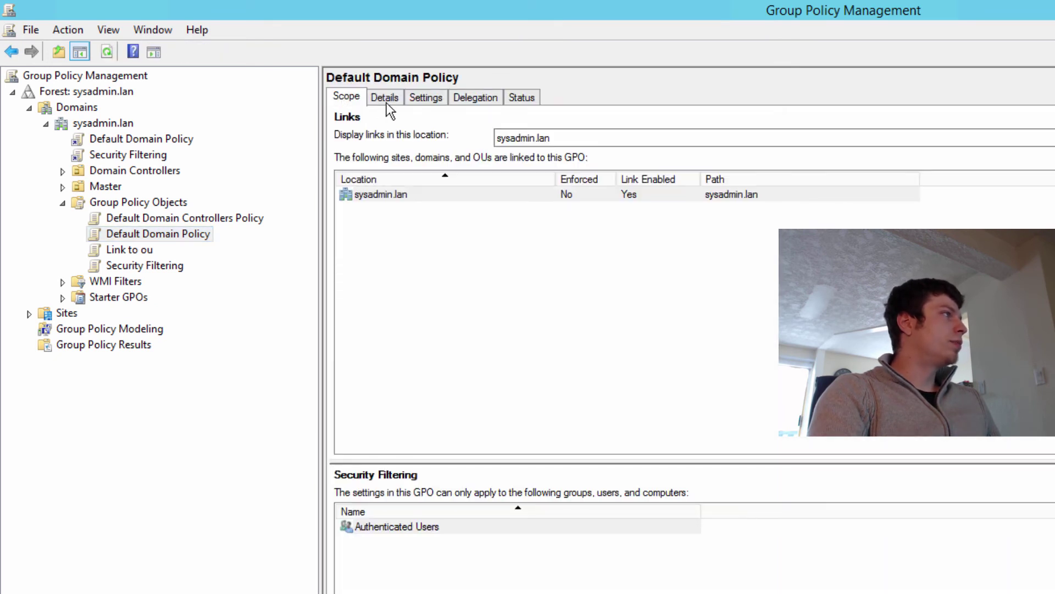
{"action": "left_click", "coordinate": [389, 99]}
{"action": "left_click", "coordinate": [423, 98]}
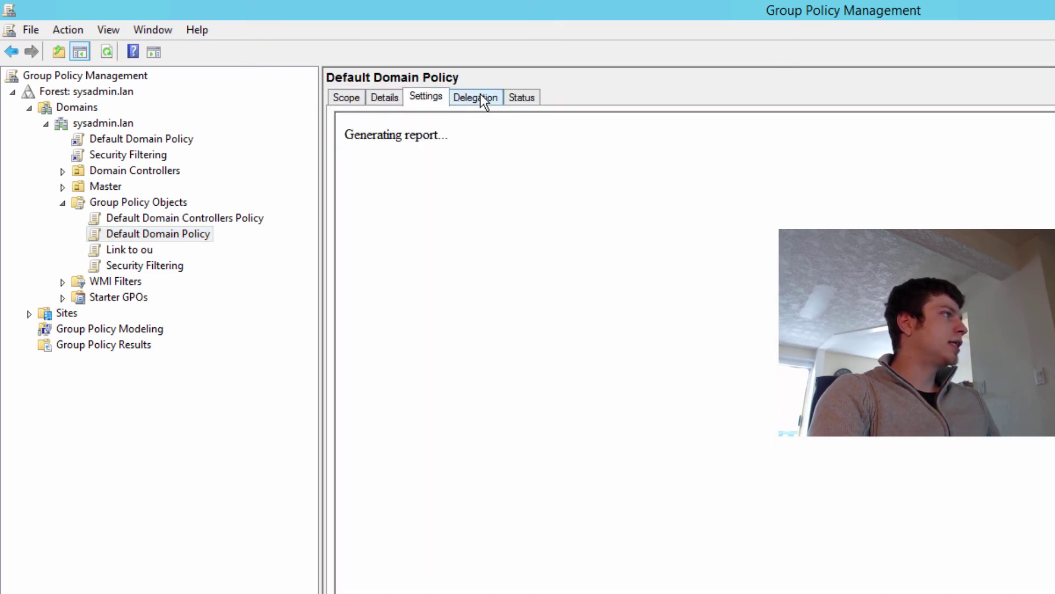
{"action": "left_click", "coordinate": [481, 98]}
{"action": "left_click", "coordinate": [529, 97]}
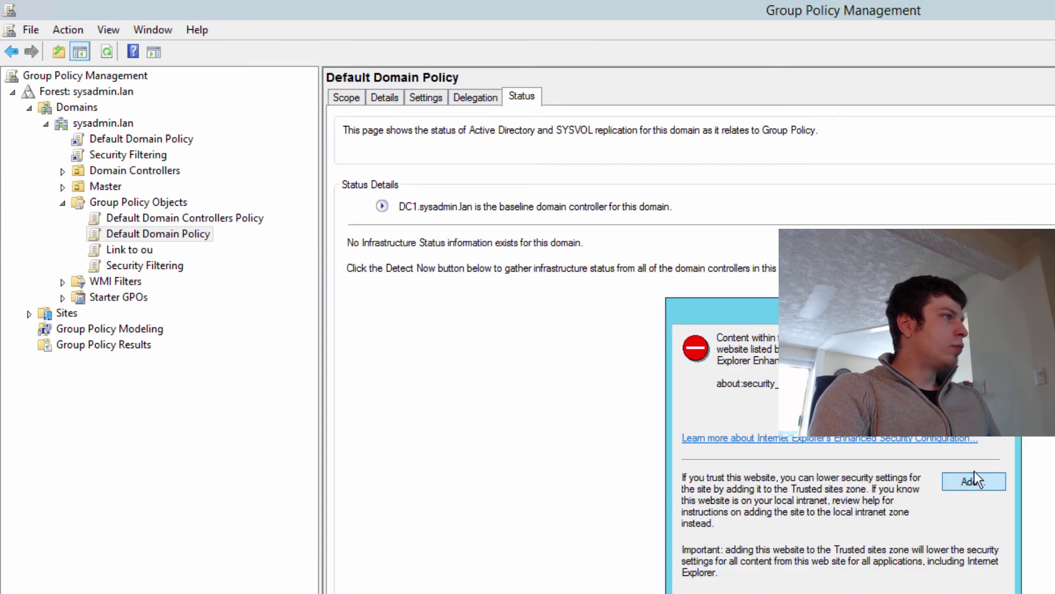
{"action": "key", "text": "Escape"}
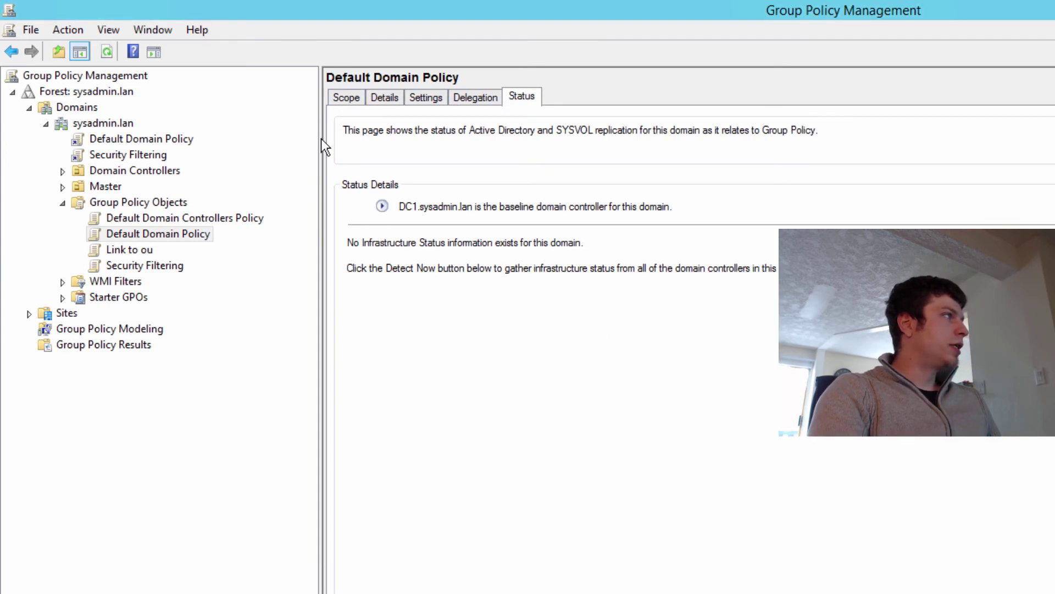
{"action": "left_click", "coordinate": [342, 102]}
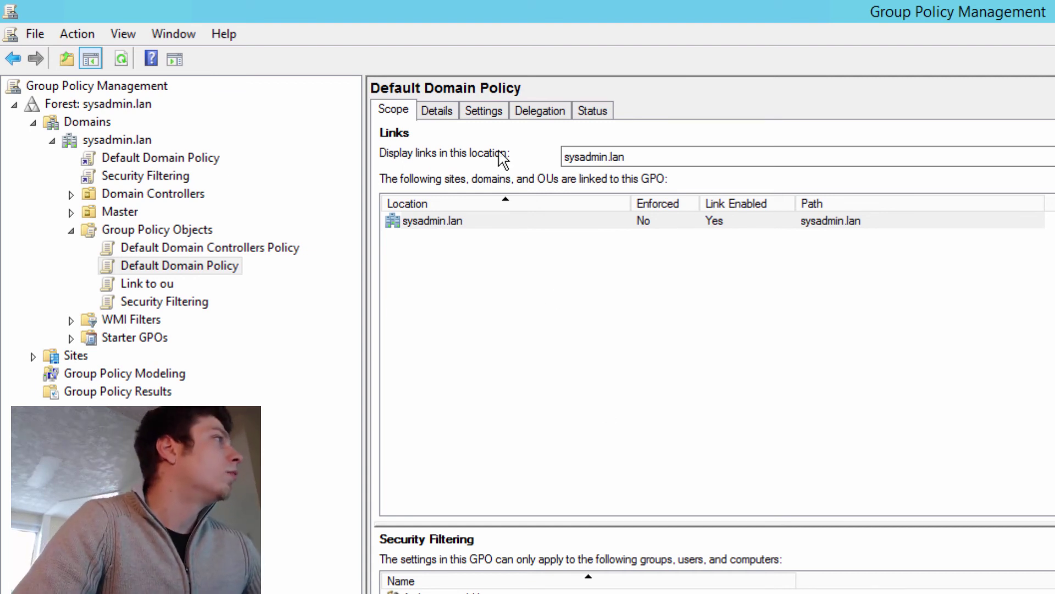
Check Default Domain Policy's details leaving GPO status Enabled, then view the Link to ou GPO's details
{"action": "left_click", "coordinate": [445, 112]}
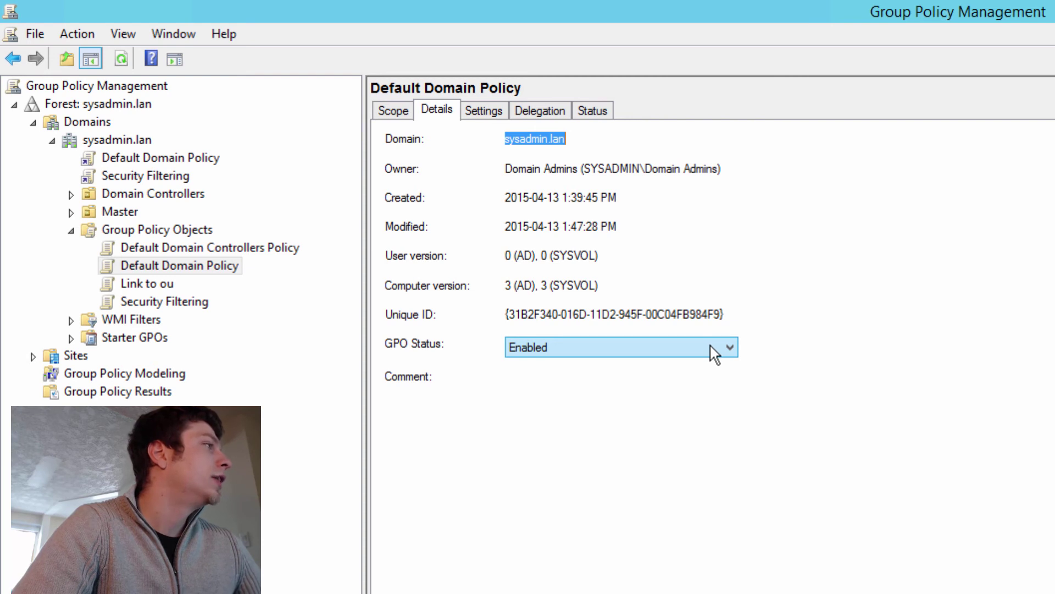
{"action": "left_click", "coordinate": [729, 351]}
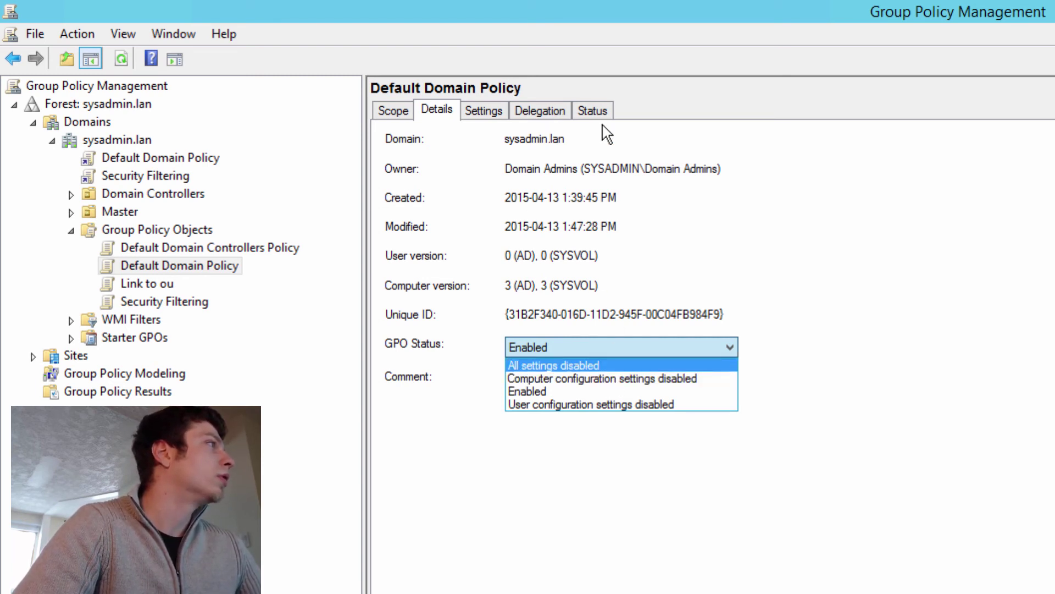
{"action": "left_click", "coordinate": [840, 212]}
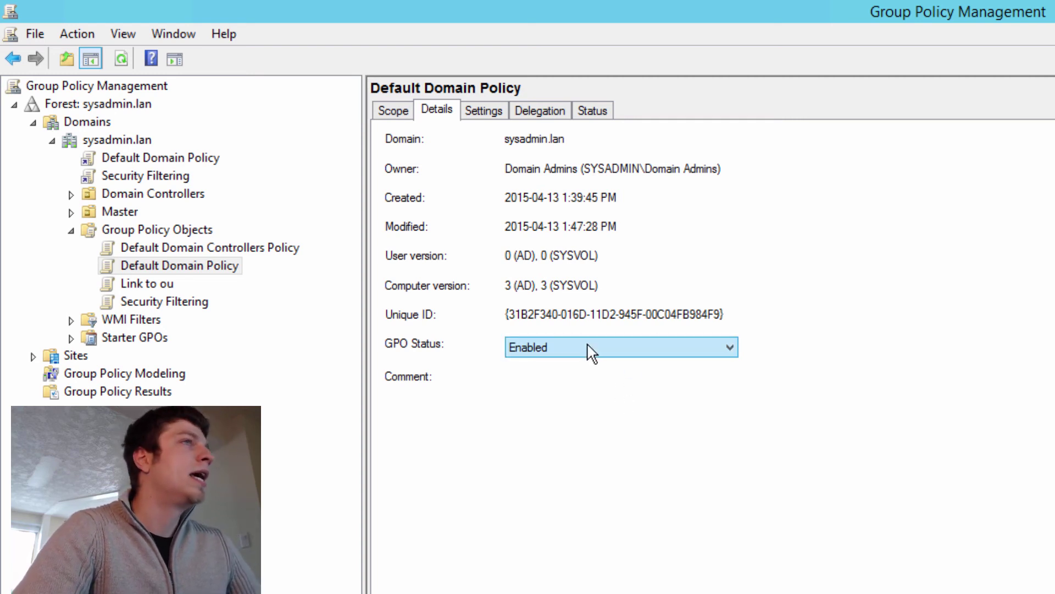
{"action": "left_click", "coordinate": [604, 352]}
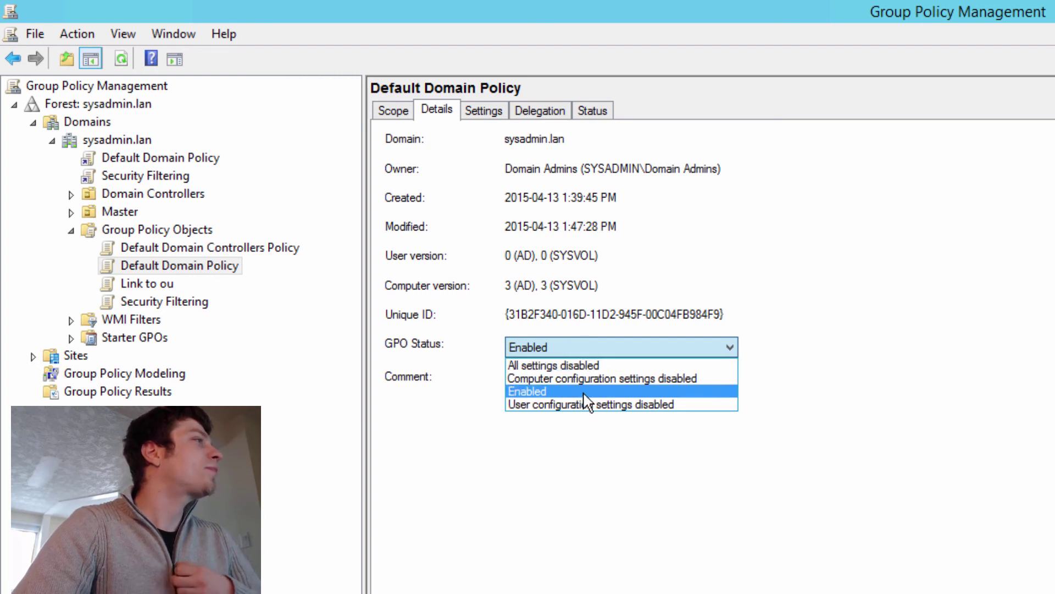
{"action": "left_click", "coordinate": [756, 250]}
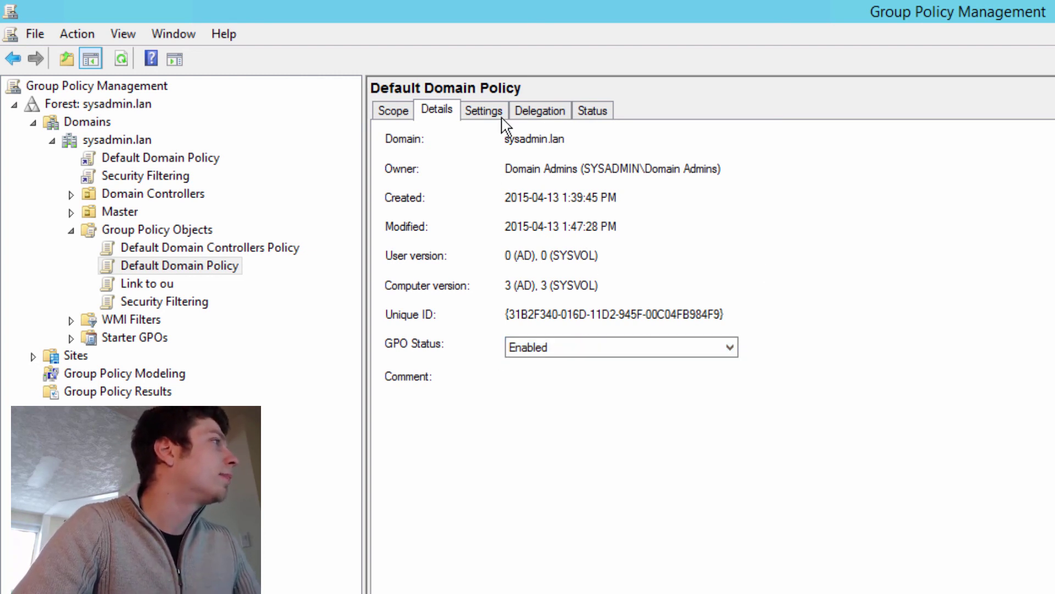
{"action": "left_click", "coordinate": [149, 285]}
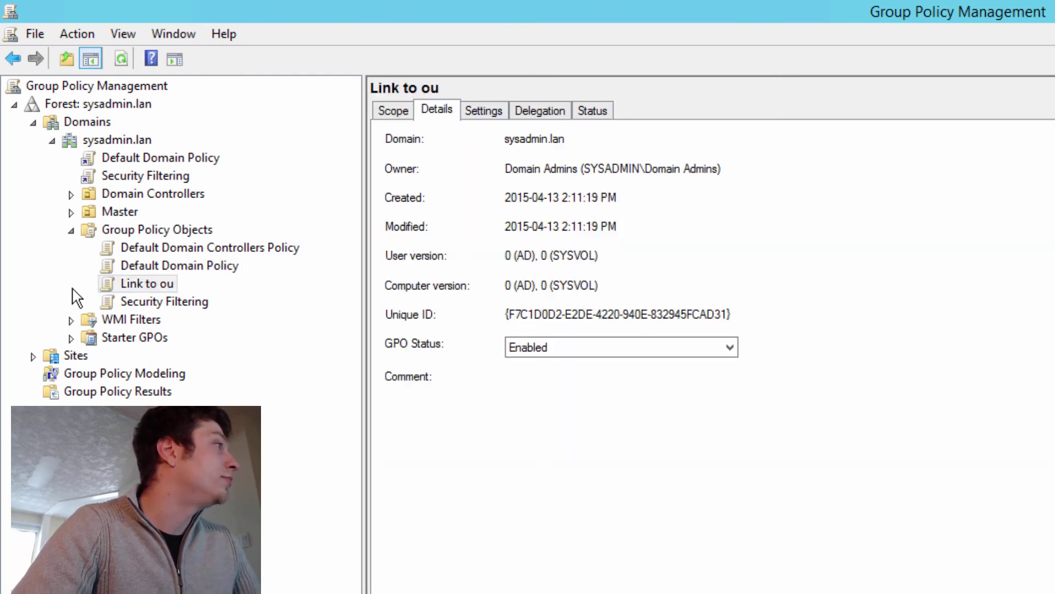
View the Link to ou settings report, then select Default Domain Policy, dismissing both IE security warnings
{"action": "left_click", "coordinate": [489, 110]}
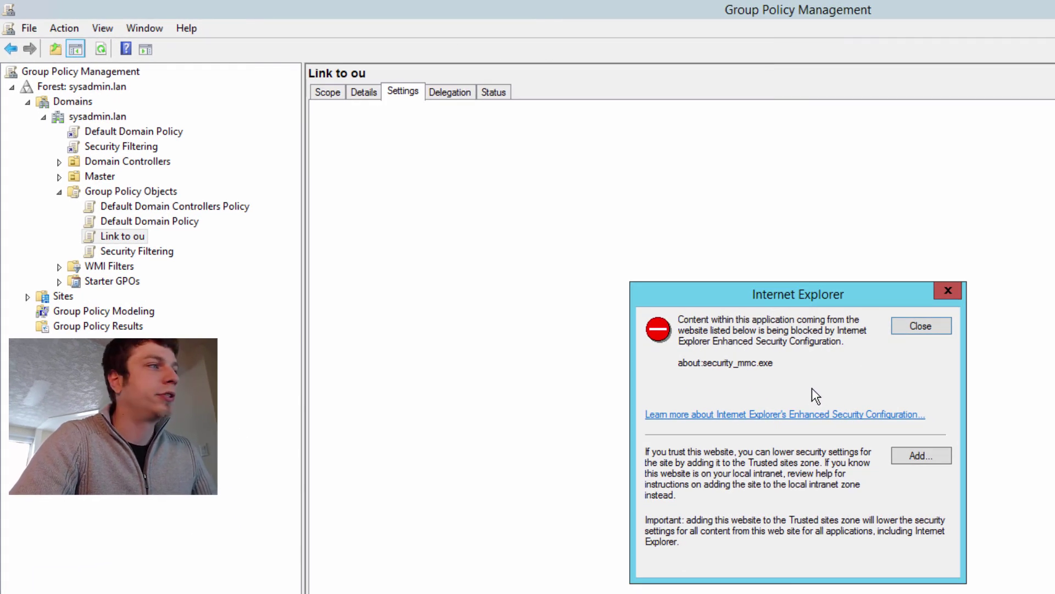
{"action": "left_click", "coordinate": [923, 329]}
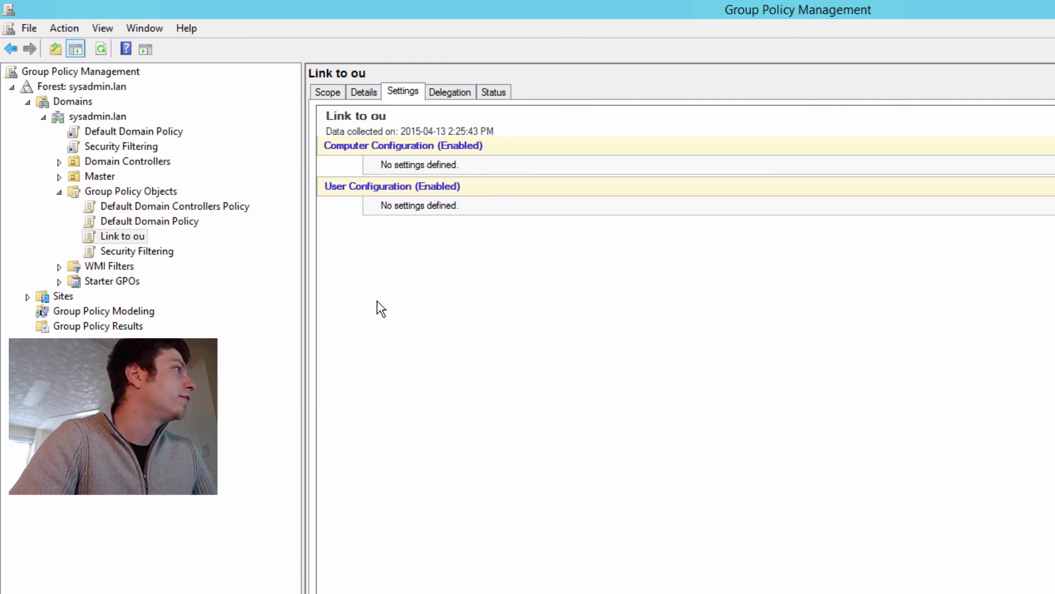
{"action": "left_click", "coordinate": [113, 220]}
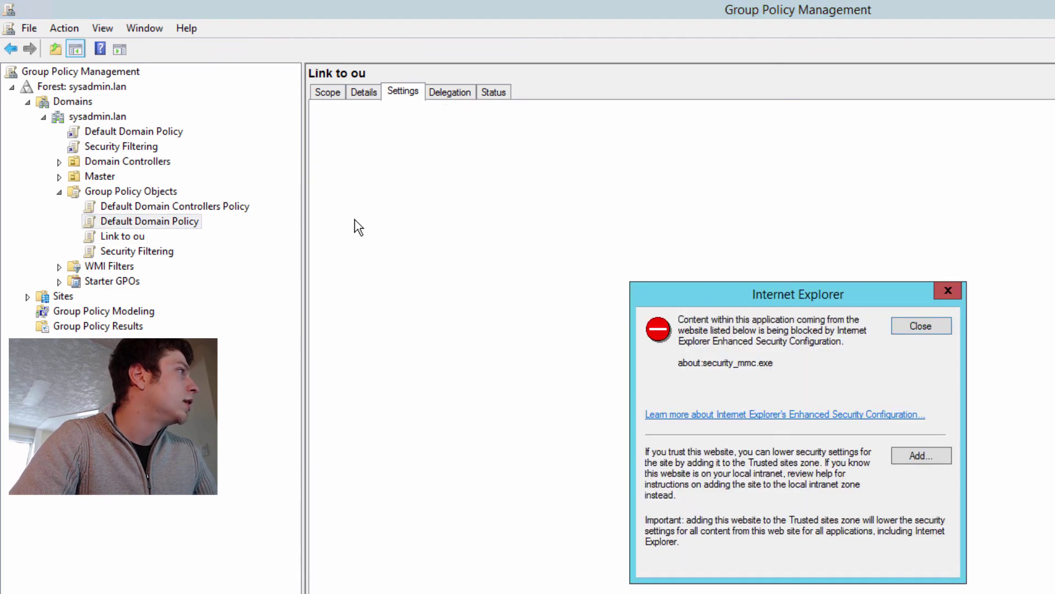
{"action": "left_click", "coordinate": [914, 328]}
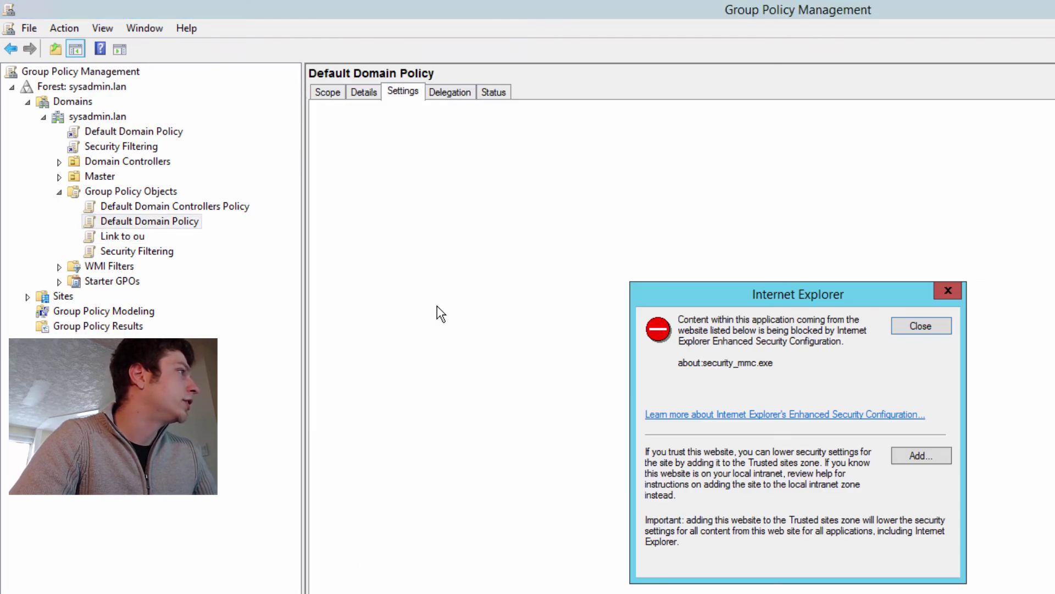
Load the Default Domain Policy settings report, then check its delegation permissions and DC1.sysadmin.lan replication status
{"action": "left_click", "coordinate": [929, 330]}
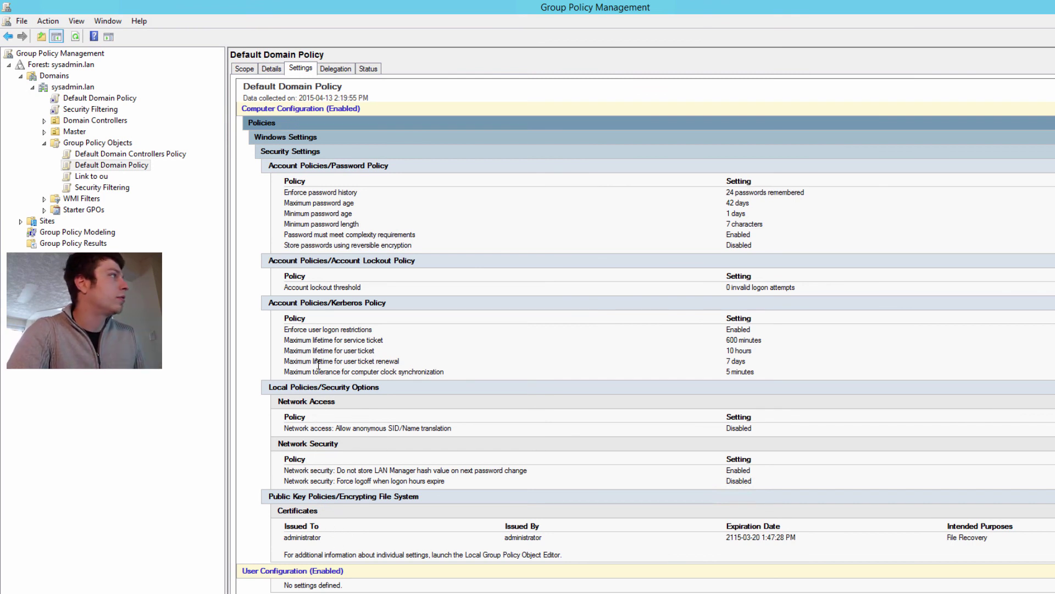
{"action": "left_click", "coordinate": [330, 69]}
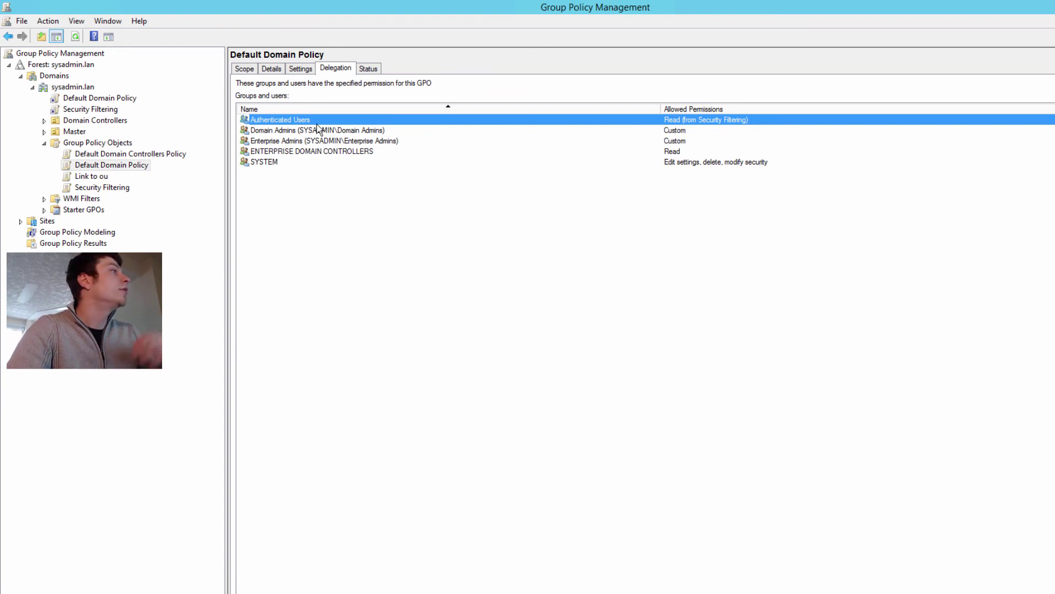
{"action": "left_click", "coordinate": [368, 69]}
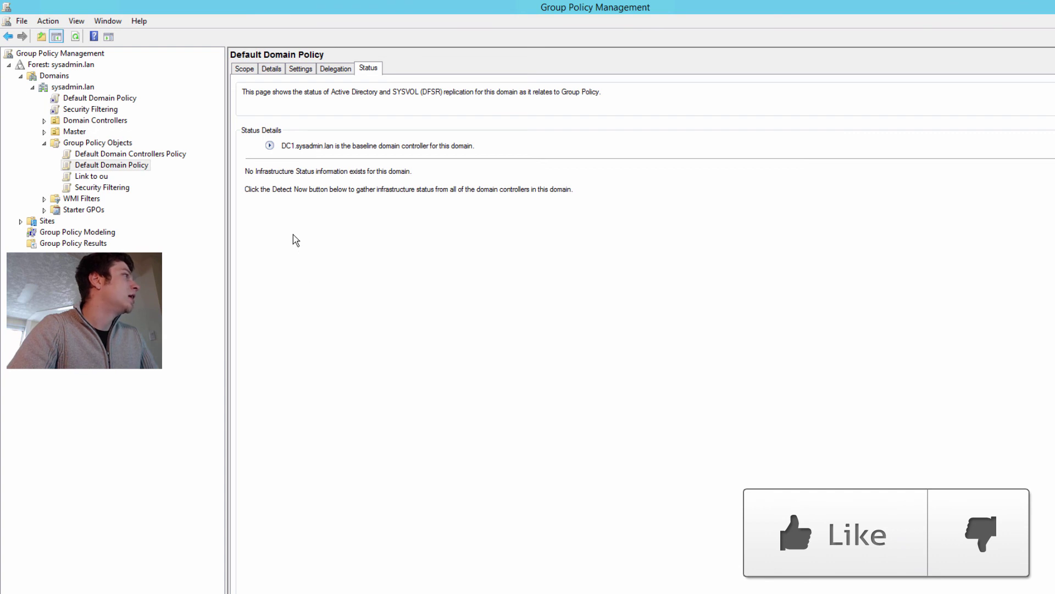
{"action": "left_click", "coordinate": [245, 68]}
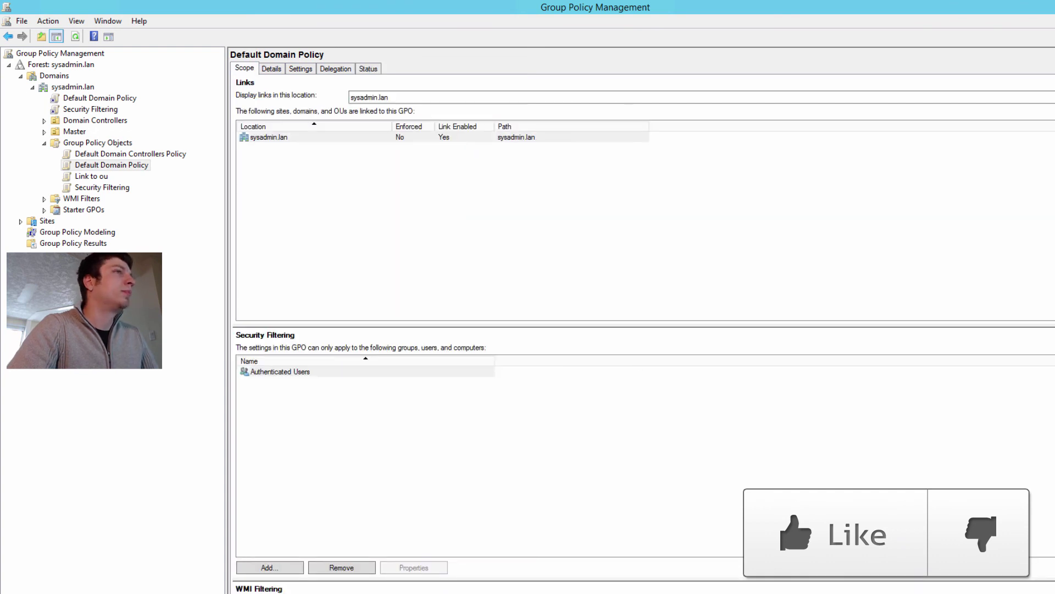